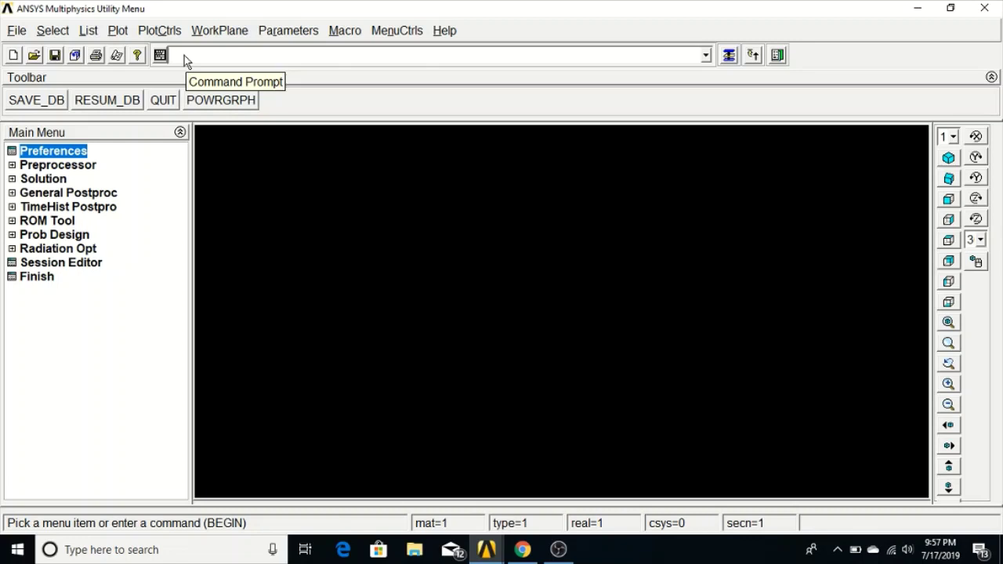
# Restrict the GUI preferences to show only structural disciplines
pyautogui.press('XF86AudioRaiseVolume')
pyautogui.press('XF86AudioRaiseVolume')
pyautogui.press('XF86AudioRaiseVolume')
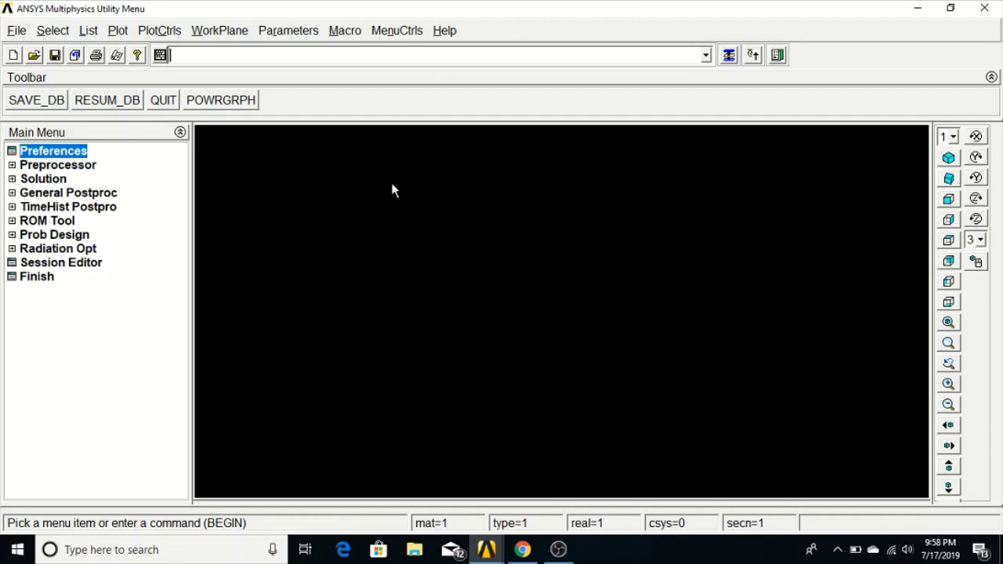
pyautogui.click(27, 153)
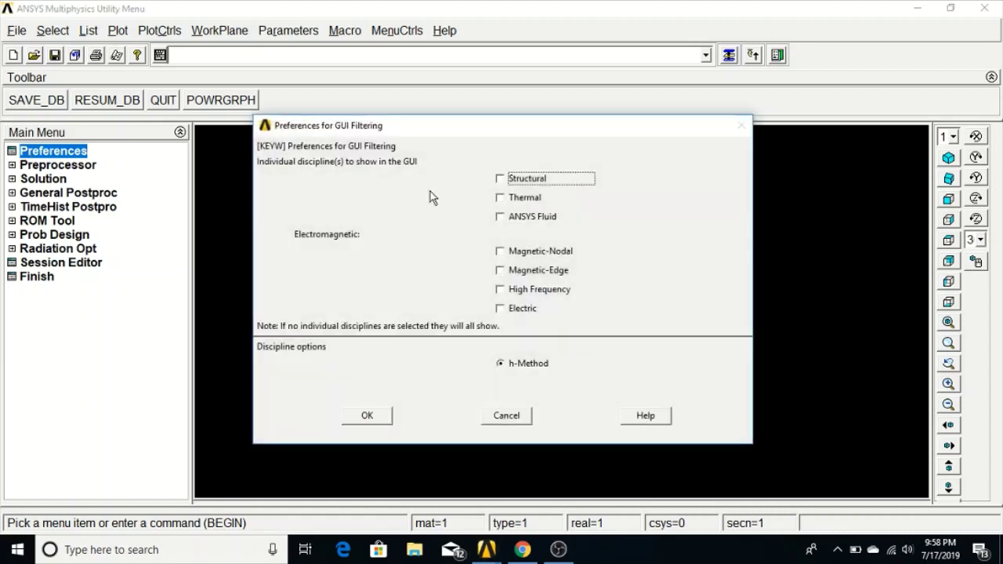
pyautogui.click(500, 179)
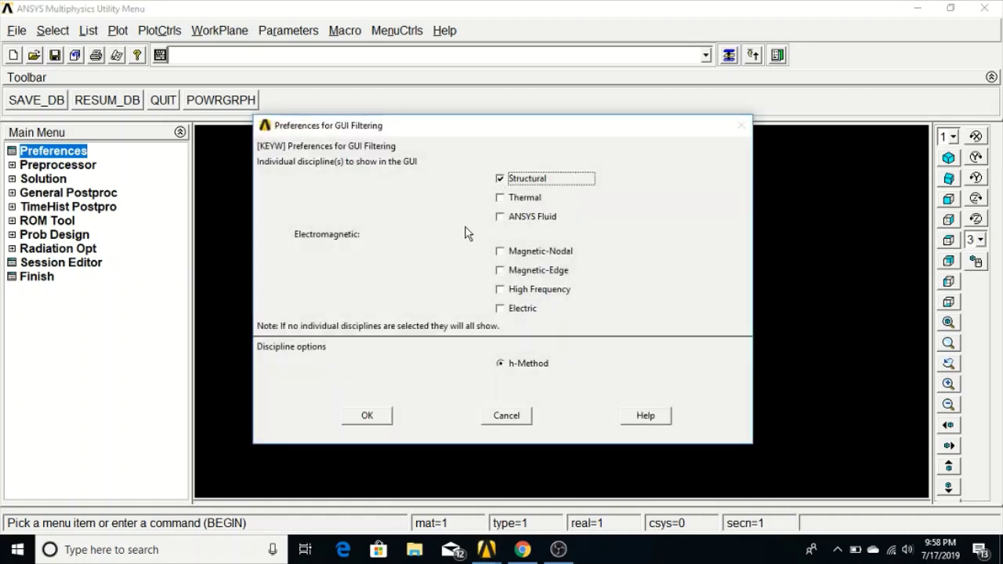
pyautogui.click(367, 416)
# Add element type 1 as the solid Quad 4 node 182 (PLANE182) element
pyautogui.click(54, 166)
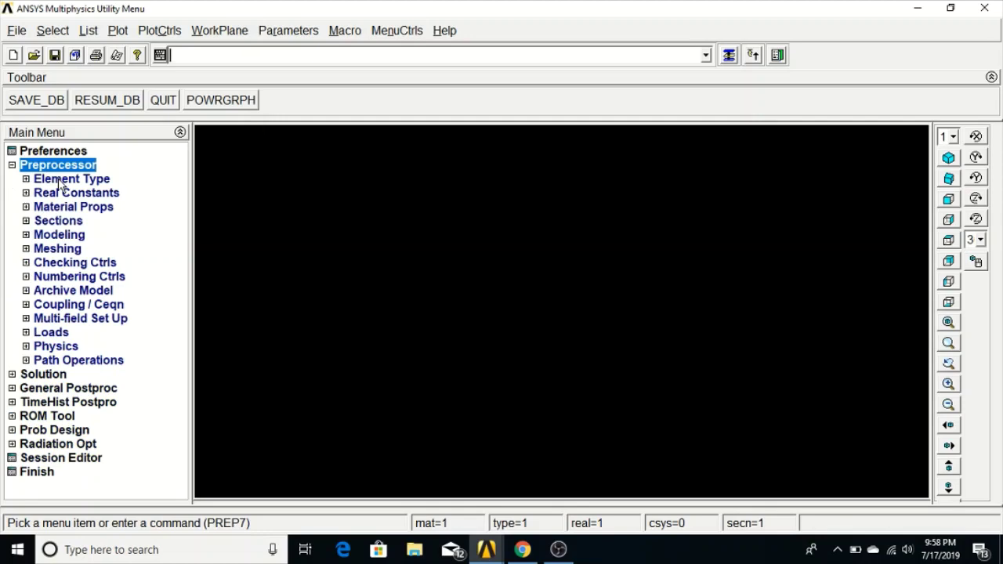
pyautogui.click(62, 180)
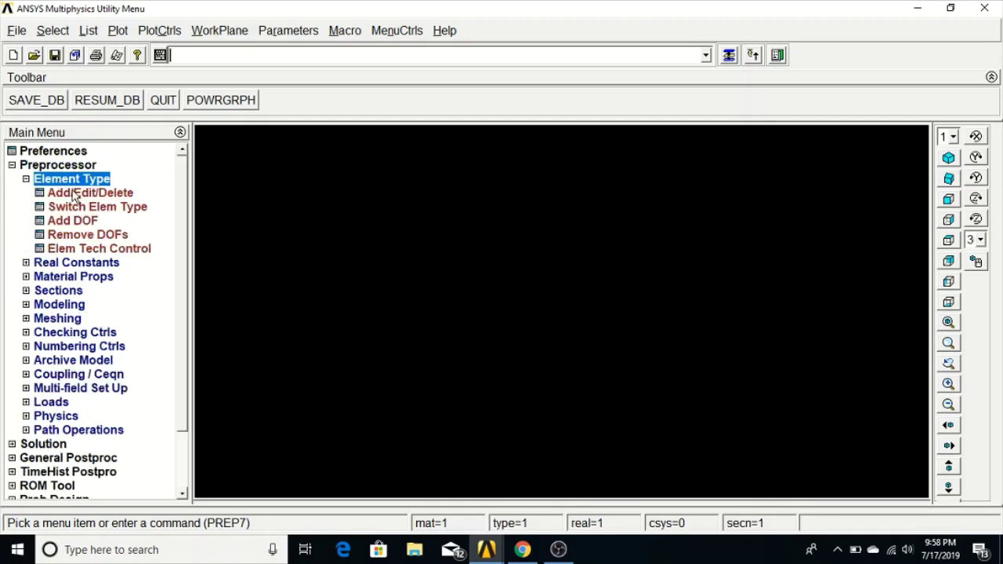
pyautogui.click(121, 193)
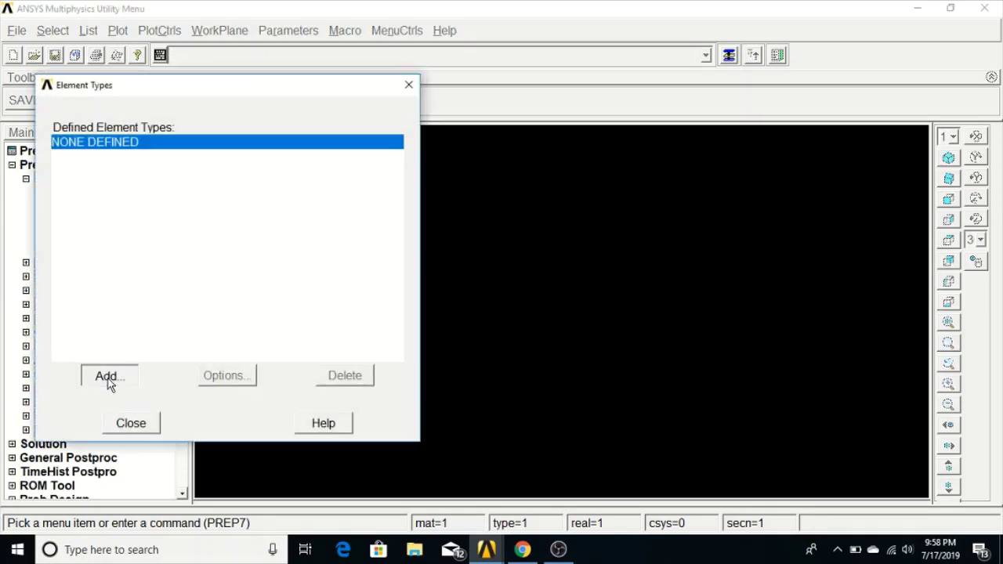
pyautogui.click(108, 378)
pyautogui.click(537, 270)
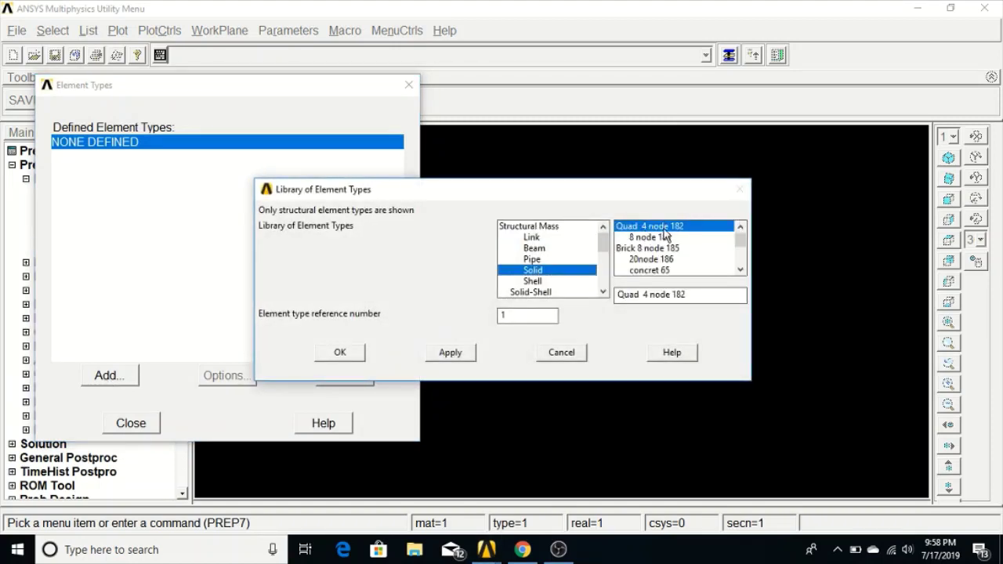
pyautogui.click(362, 352)
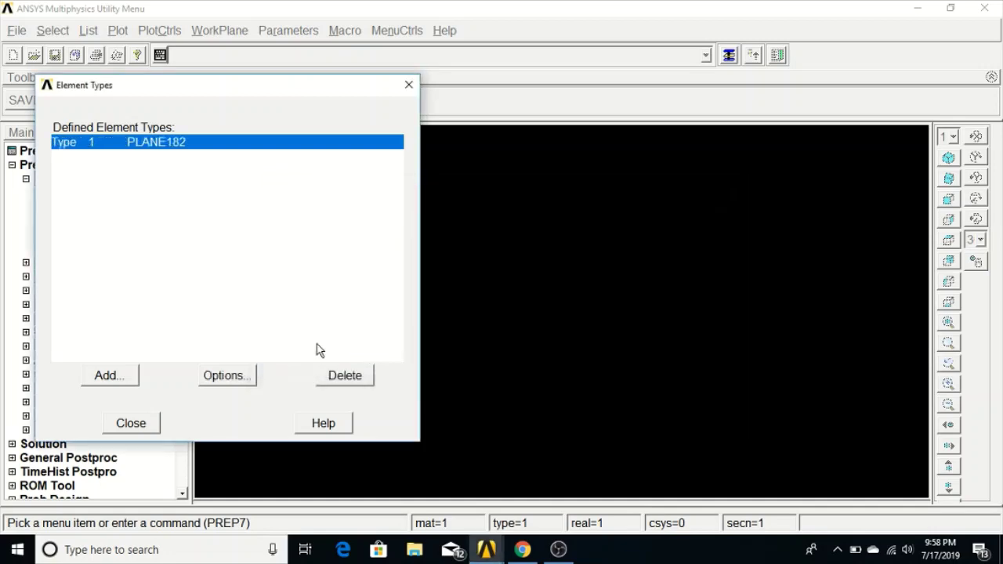
pyautogui.click(133, 424)
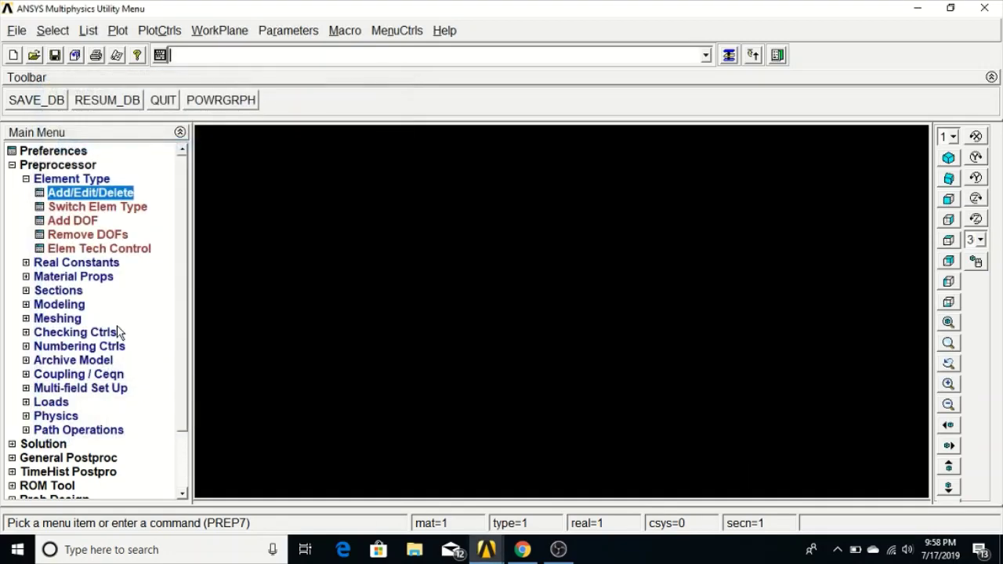
pyautogui.click(75, 278)
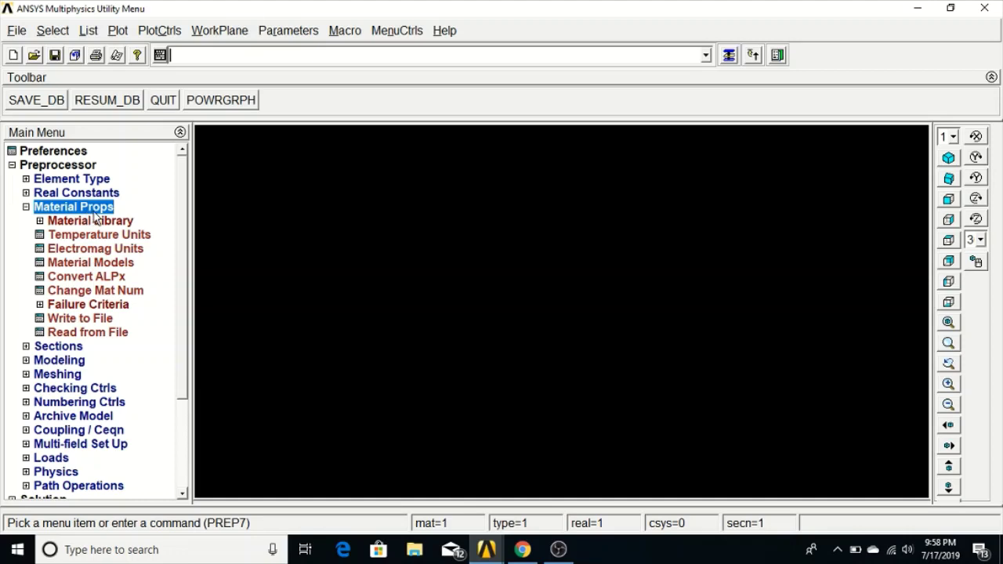
# Enter EX 70e9 and PRXY 0.3 as material 1's linear isotropic elastic properties
pyautogui.click(79, 262)
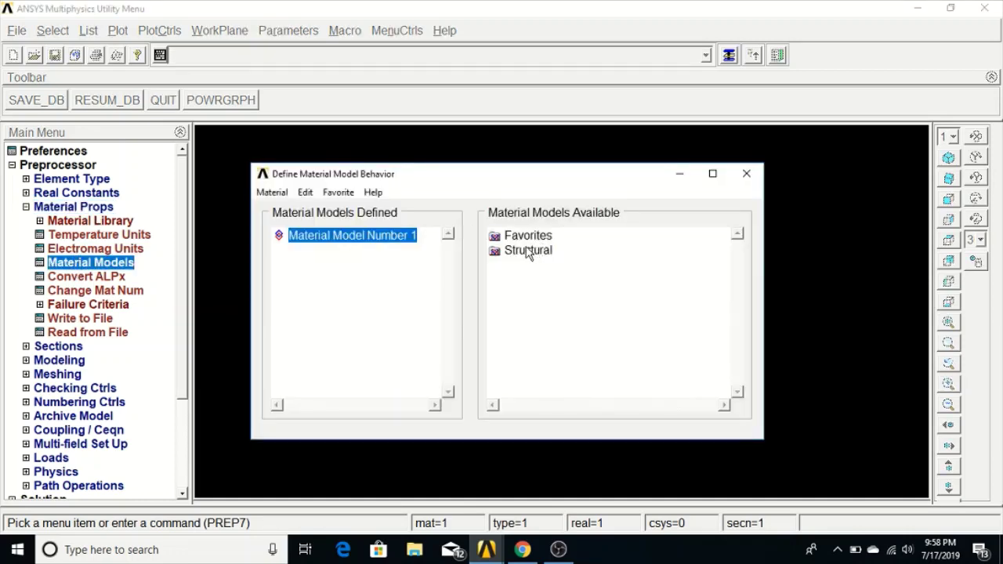
pyautogui.doubleClick(527, 251)
pyautogui.doubleClick(546, 265)
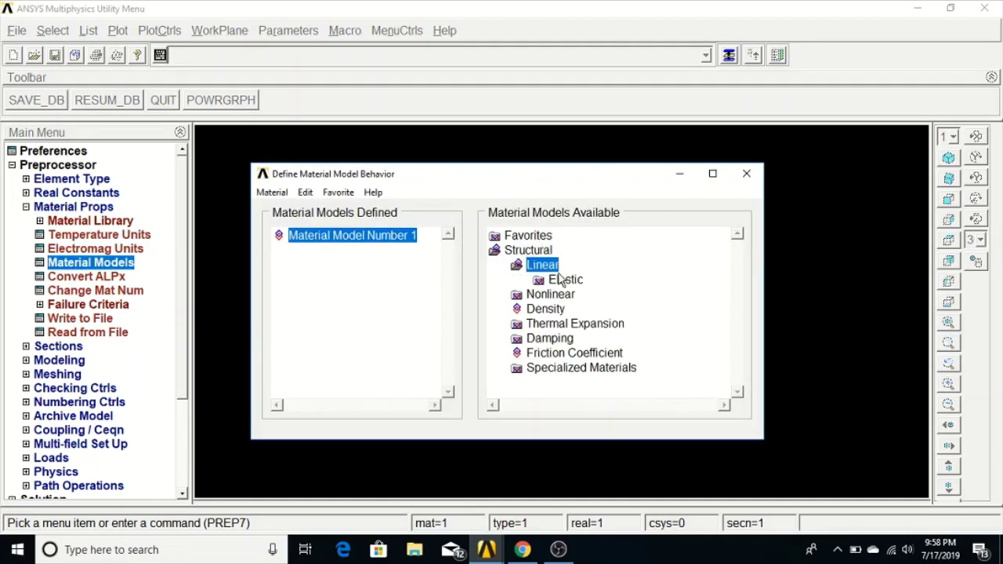
pyautogui.doubleClick(567, 280)
pyautogui.doubleClick(580, 294)
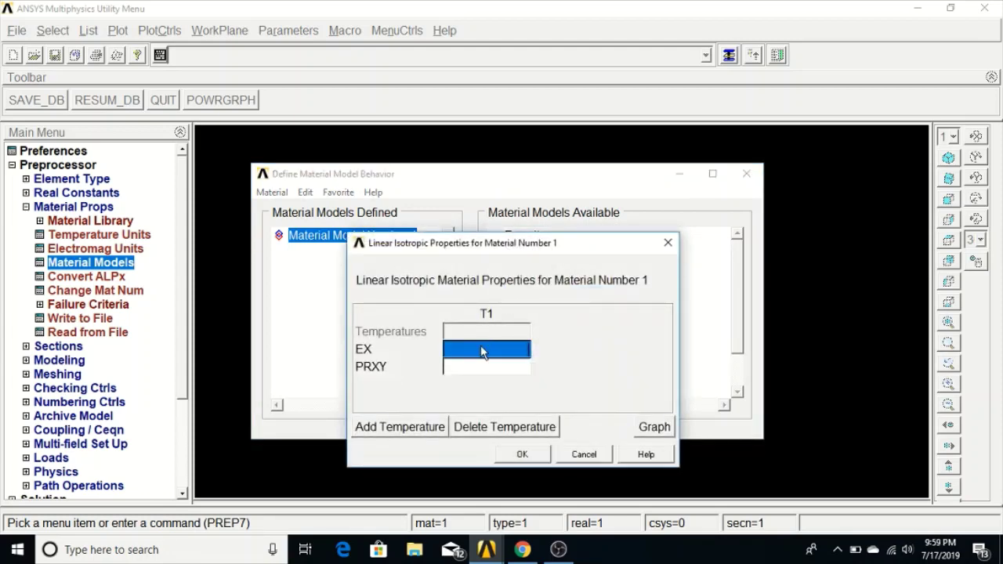
pyautogui.write('70e9')
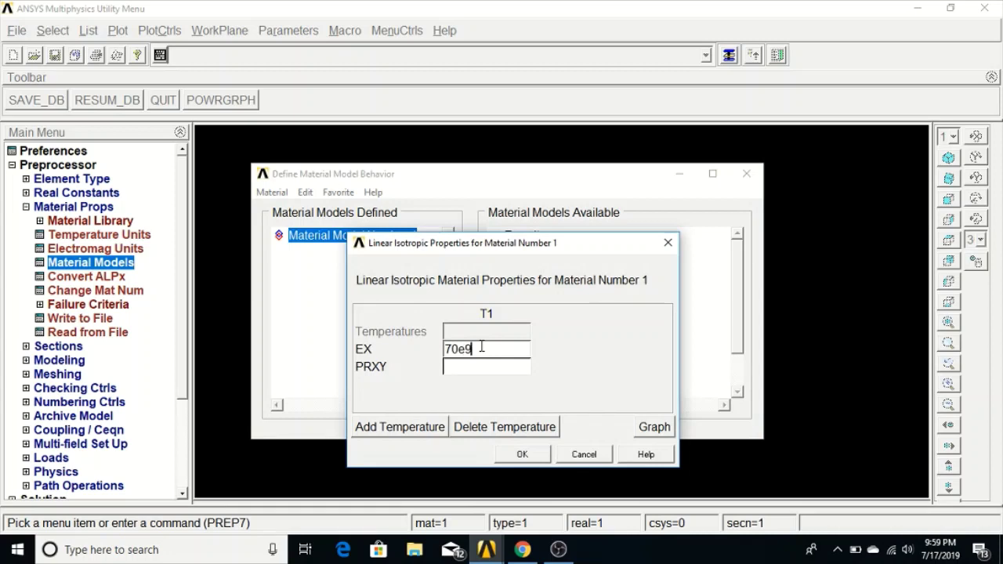
pyautogui.click(481, 370)
pyautogui.write('0.3')
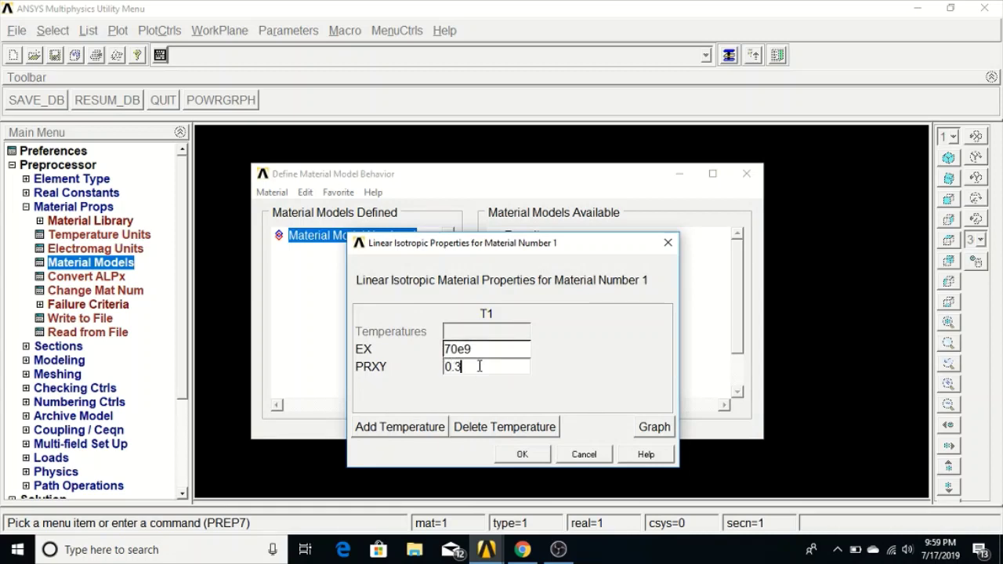
pyautogui.click(526, 456)
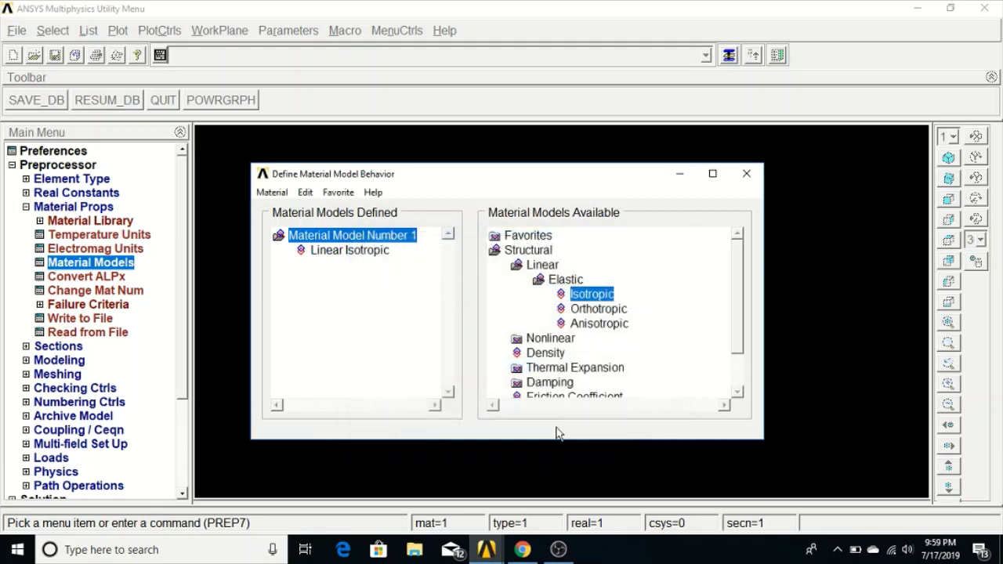
pyautogui.click(746, 173)
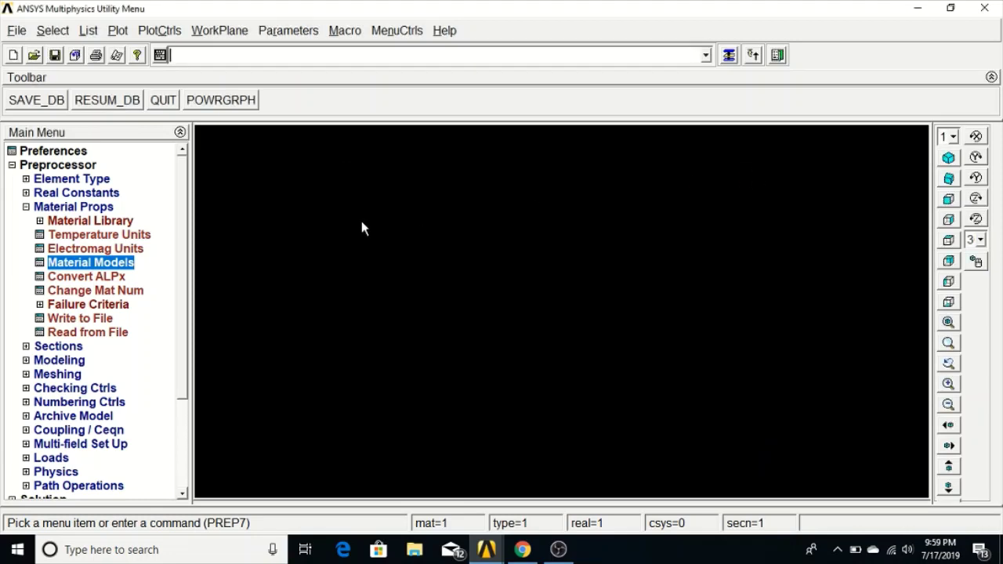
# Create a rectangle by dimensions with X from 0 to 0.5 and Y from 0 to 0.2
pyautogui.scroll(-1, 188, 258)
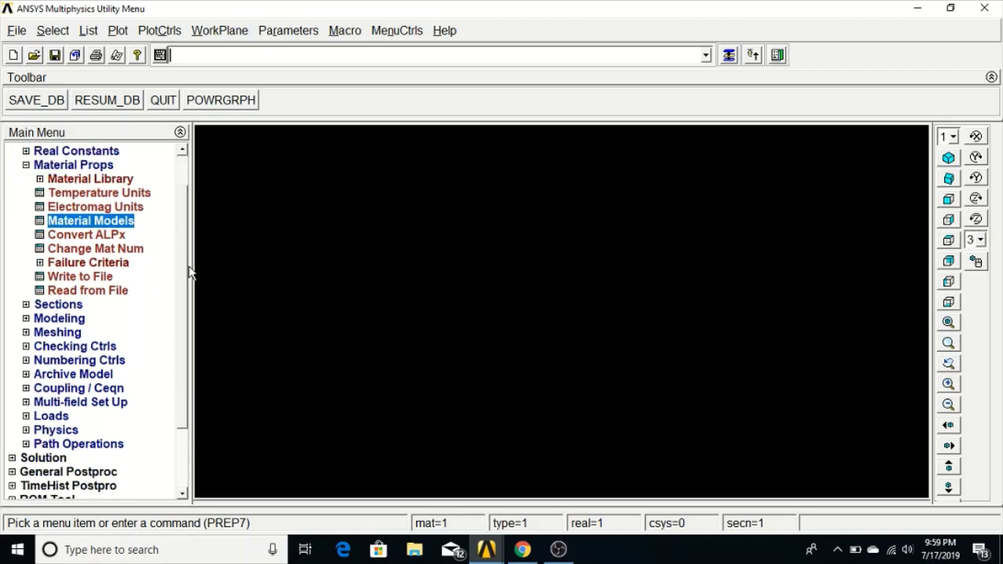
pyautogui.click(63, 319)
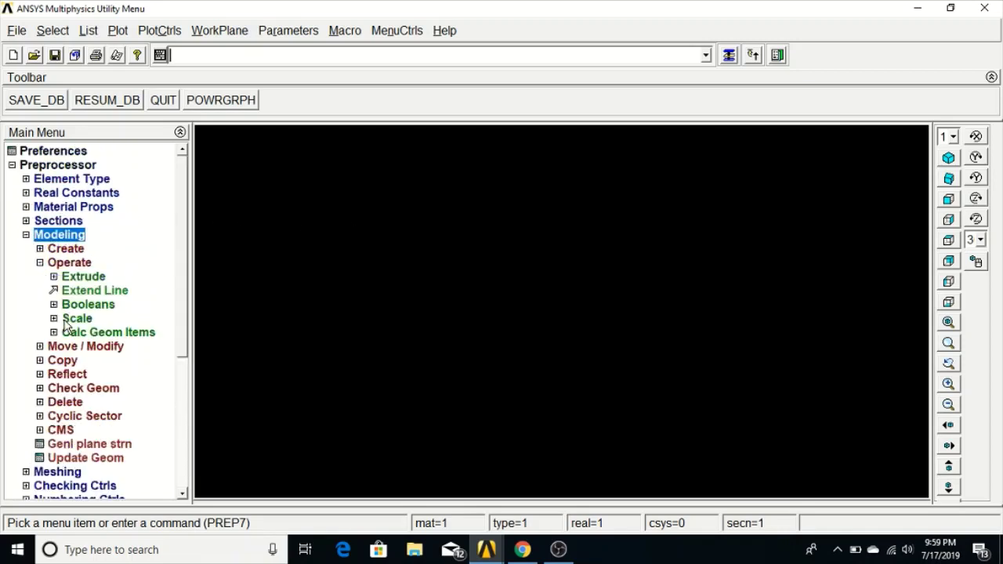
pyautogui.click(64, 249)
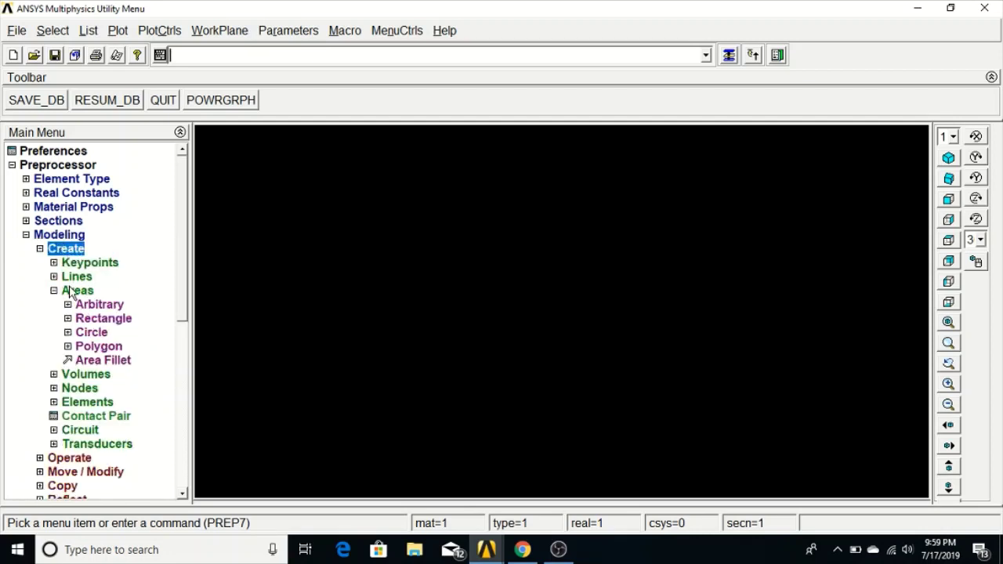
pyautogui.click(86, 320)
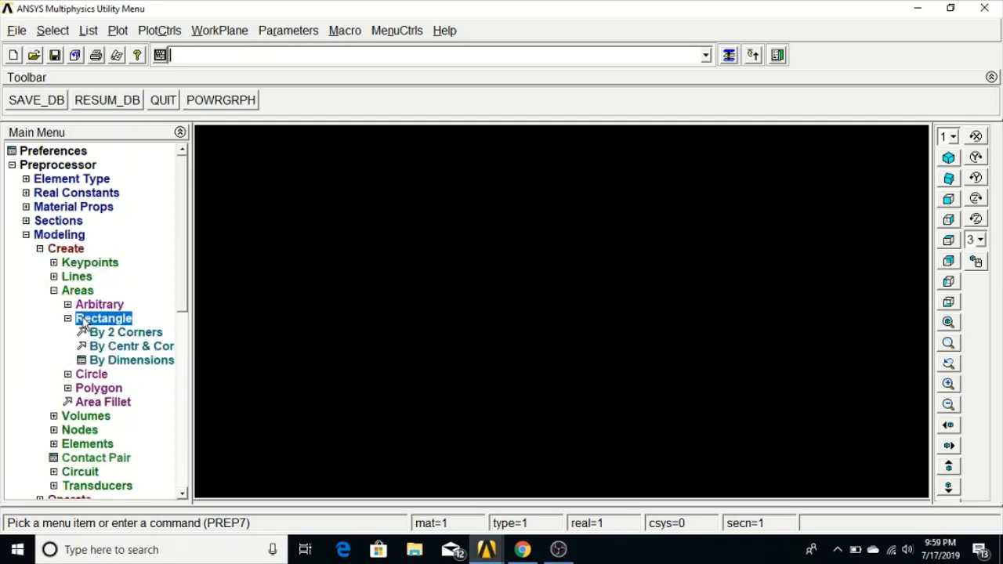
pyautogui.click(120, 362)
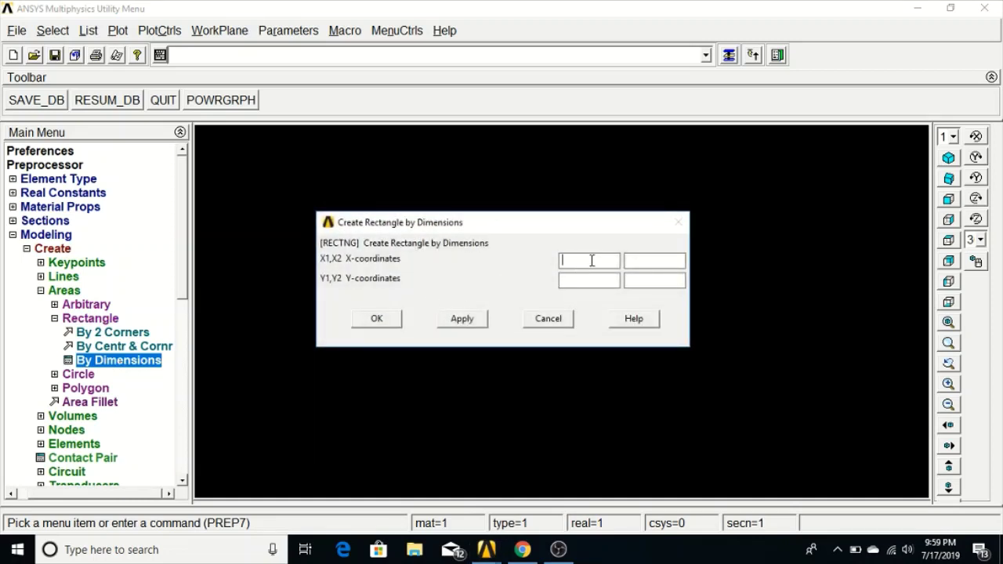
pyautogui.click(592, 260)
pyautogui.write('0')
pyautogui.press('Tab')
pyautogui.write('0.5')
pyautogui.click(588, 279)
pyautogui.write('00.2')
pyautogui.click(377, 319)
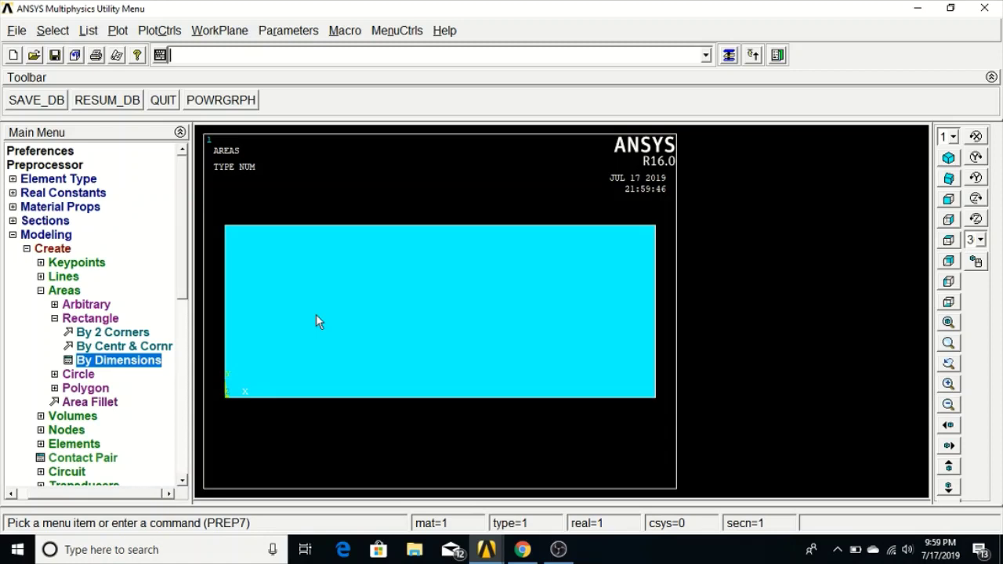
pyautogui.click(67, 376)
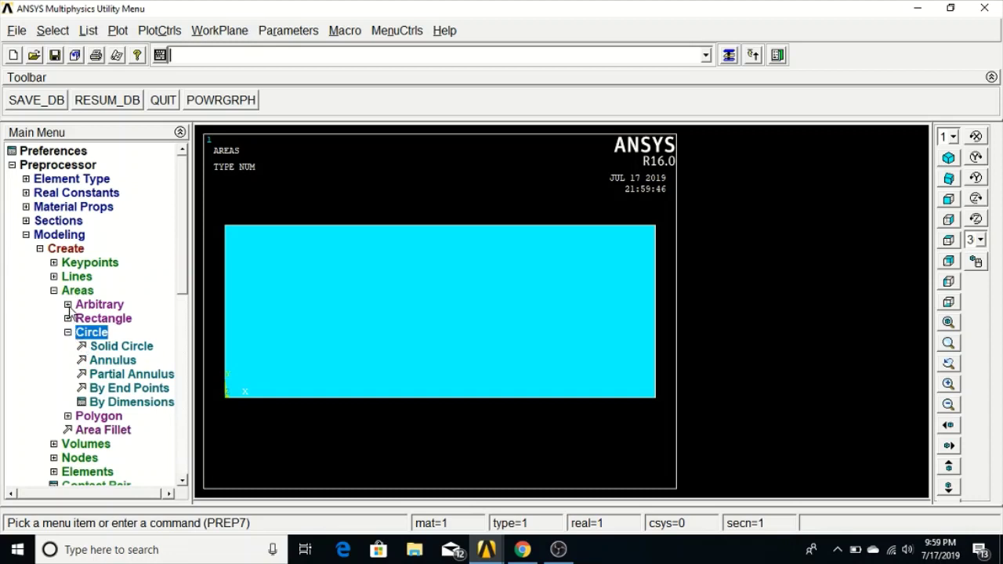
# Add a solid circle of radius 0.01 centred at X 0.25, Y 0.1
pyautogui.click(102, 347)
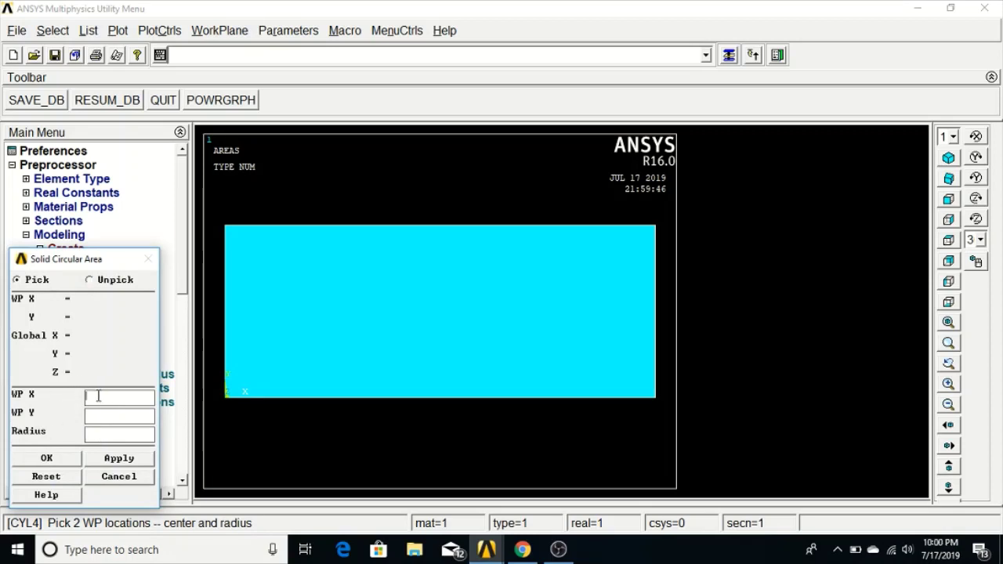
pyautogui.write('0.25')
pyautogui.press('Tab')
pyautogui.write('0.1')
pyautogui.press('Tab')
pyautogui.write('0.01')
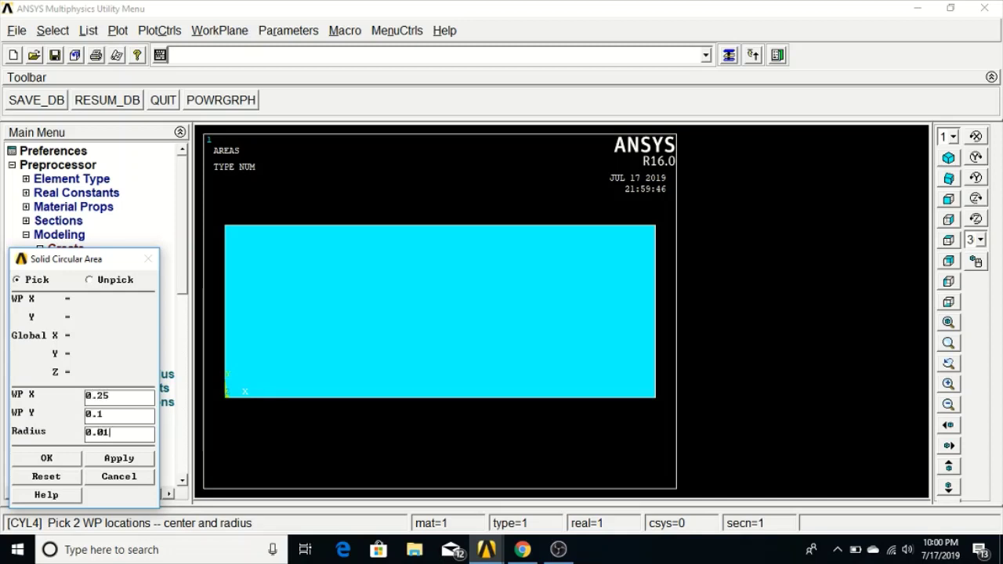
pyautogui.click(123, 459)
# Add a 0.005-radius circle centred at X 0.23, Y 0.1
pyautogui.click(128, 401)
pyautogui.write('0.23')
pyautogui.press('Tab')
pyautogui.write('0.1')
pyautogui.press('Tab')
pyautogui.write('0.005')
pyautogui.click(118, 461)
# Add a 0.005-radius circle centred at X 0.27, Y 0.1 and finish
pyautogui.click(114, 397)
pyautogui.write('0.27')
pyautogui.click(118, 416)
pyautogui.write('0.1')
pyautogui.click(117, 433)
pyautogui.write('0.005')
pyautogui.click(47, 458)
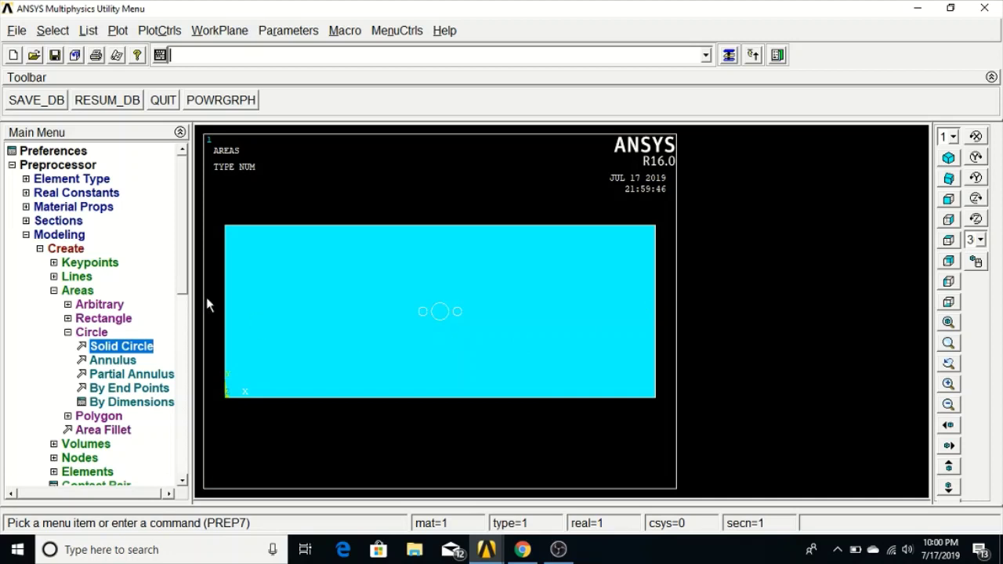
# Start a Boolean area subtraction with the rectangular plate as the base area
pyautogui.click(68, 332)
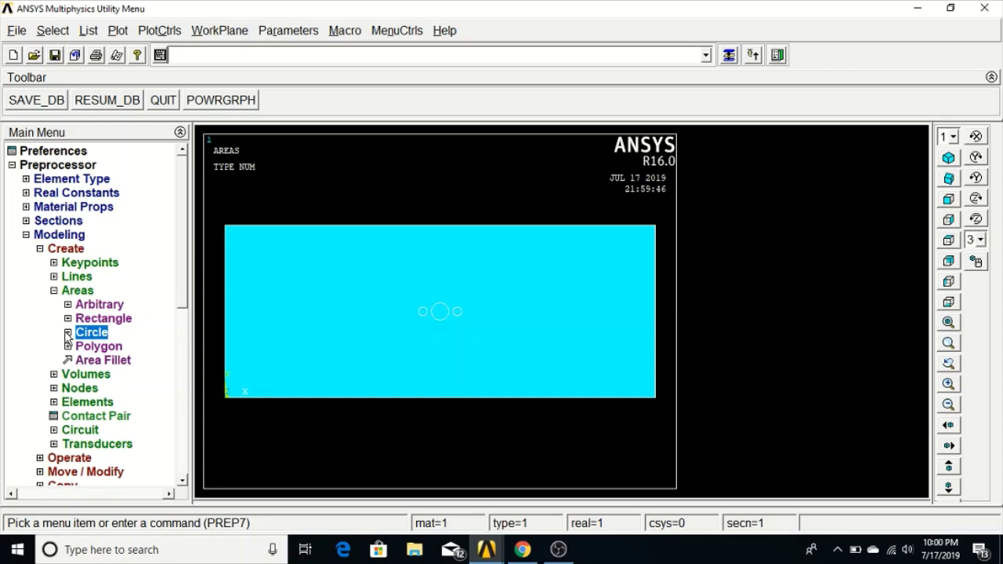
pyautogui.moveTo(185, 267); pyautogui.dragTo(184, 284)
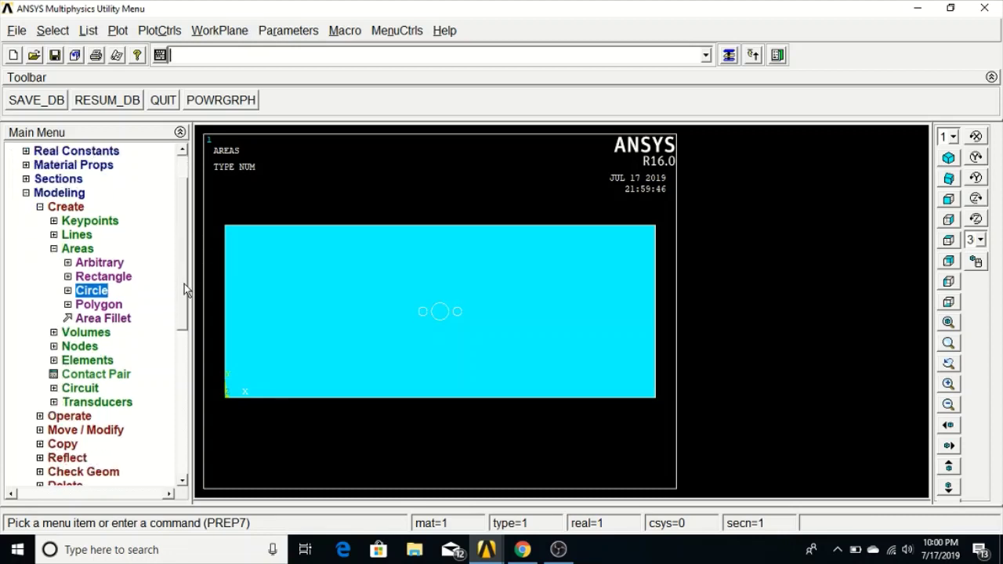
pyautogui.click(39, 416)
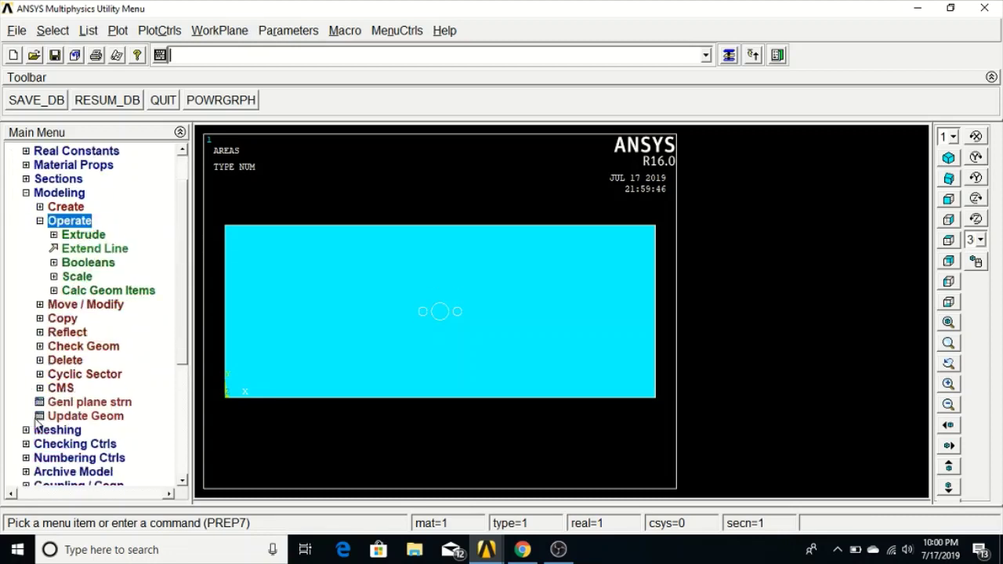
pyautogui.click(89, 264)
pyautogui.click(90, 305)
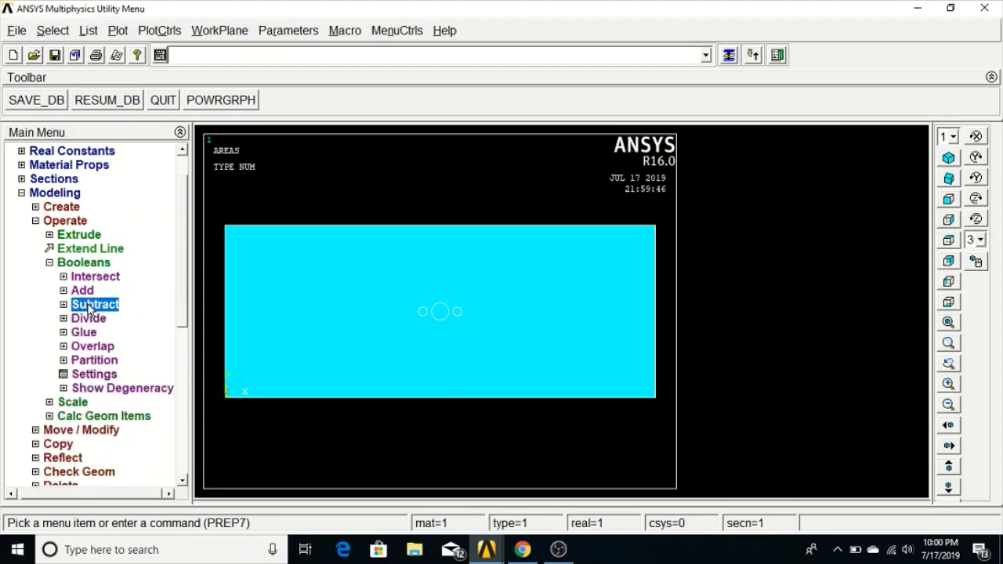
pyautogui.click(92, 334)
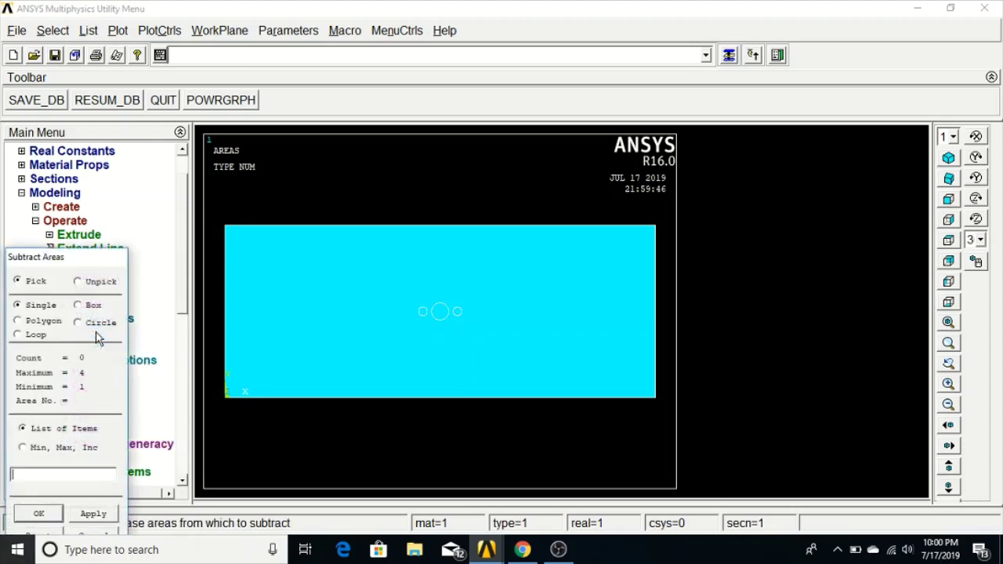
pyautogui.click(311, 332)
pyautogui.click(310, 333)
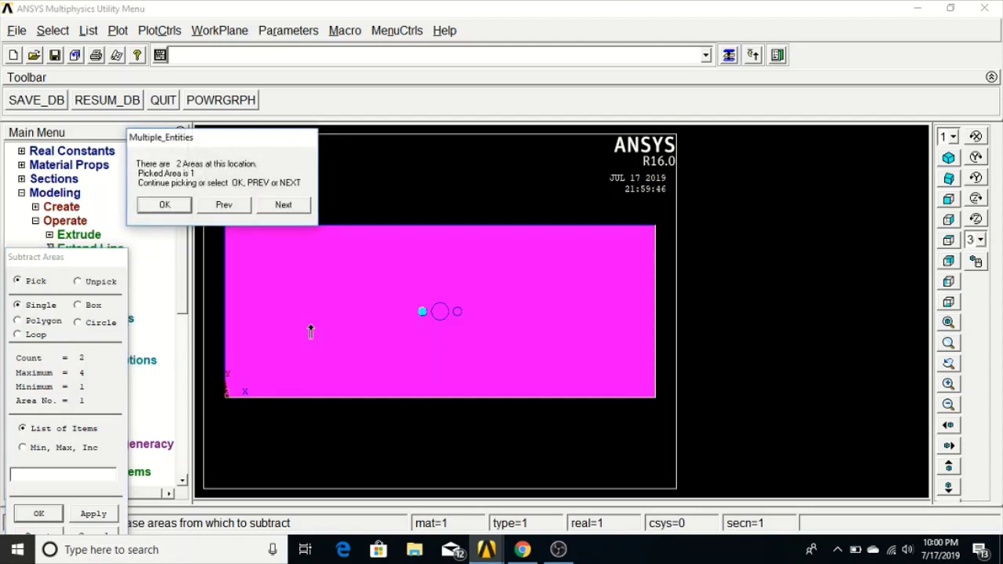
pyautogui.click(169, 204)
pyautogui.click(78, 282)
pyautogui.click(423, 310)
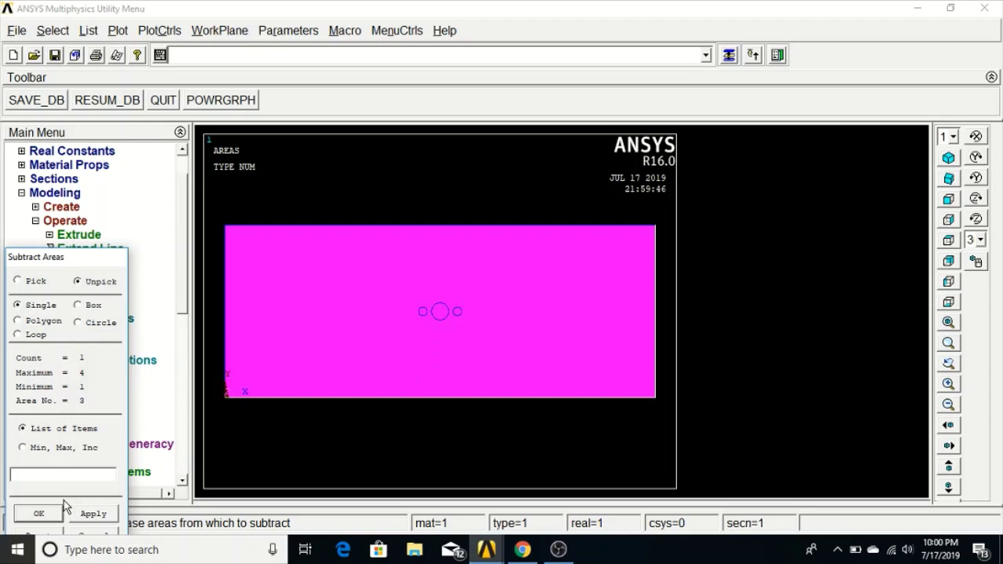
pyautogui.click(46, 516)
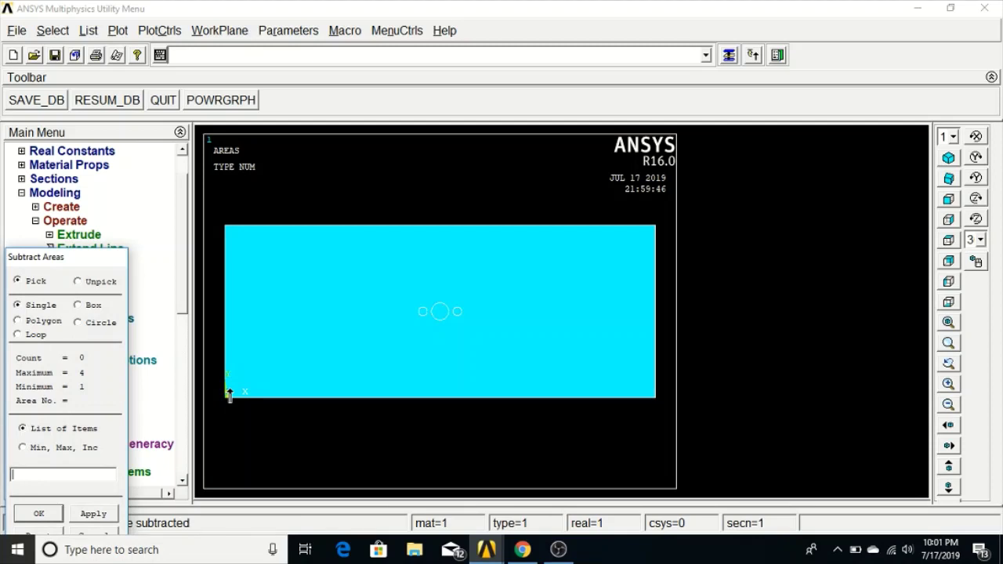
# Pick the central circle and both small circles and subtract them from the plate
pyautogui.click(423, 312)
pyautogui.click(435, 317)
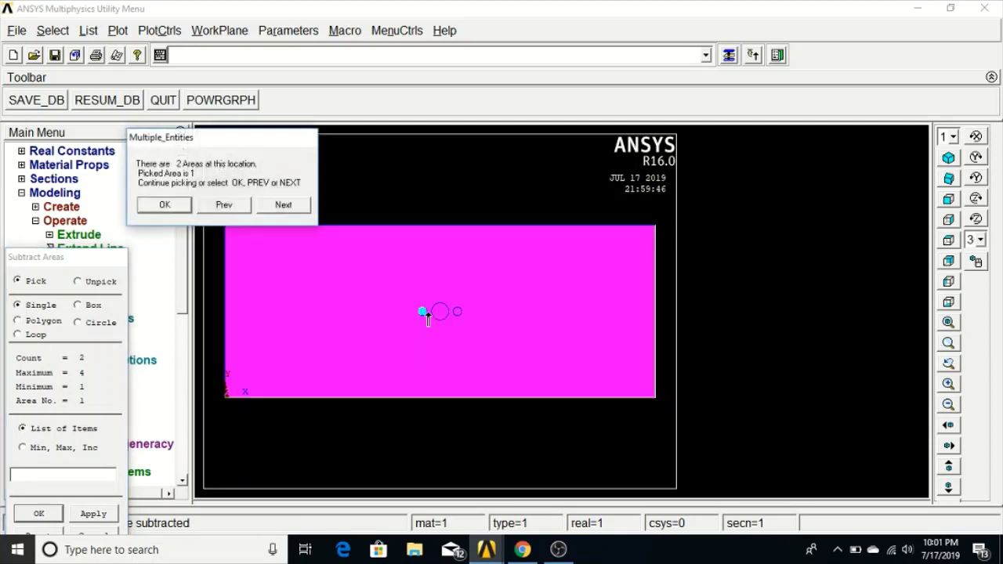
pyautogui.click(267, 209)
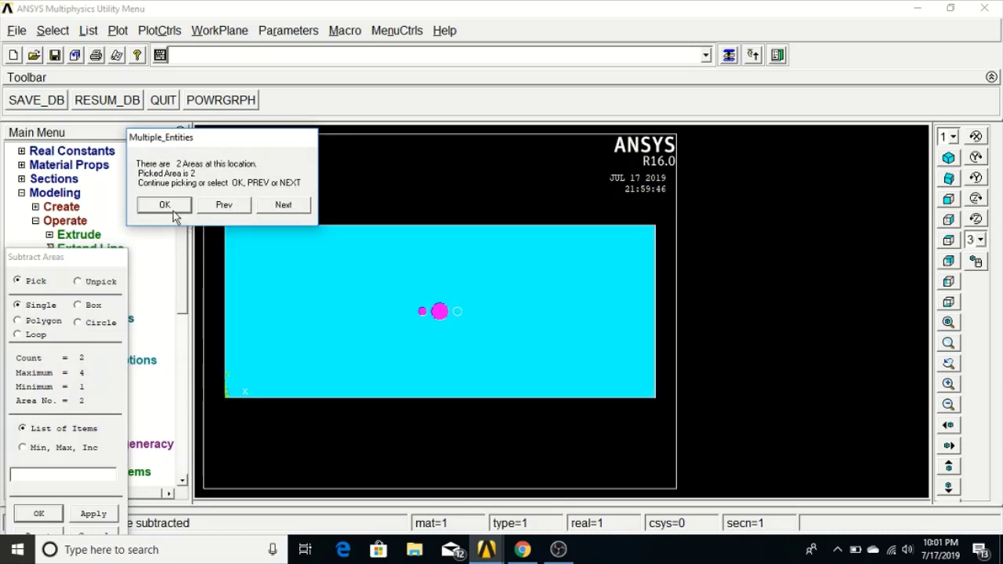
pyautogui.click(166, 207)
pyautogui.click(457, 313)
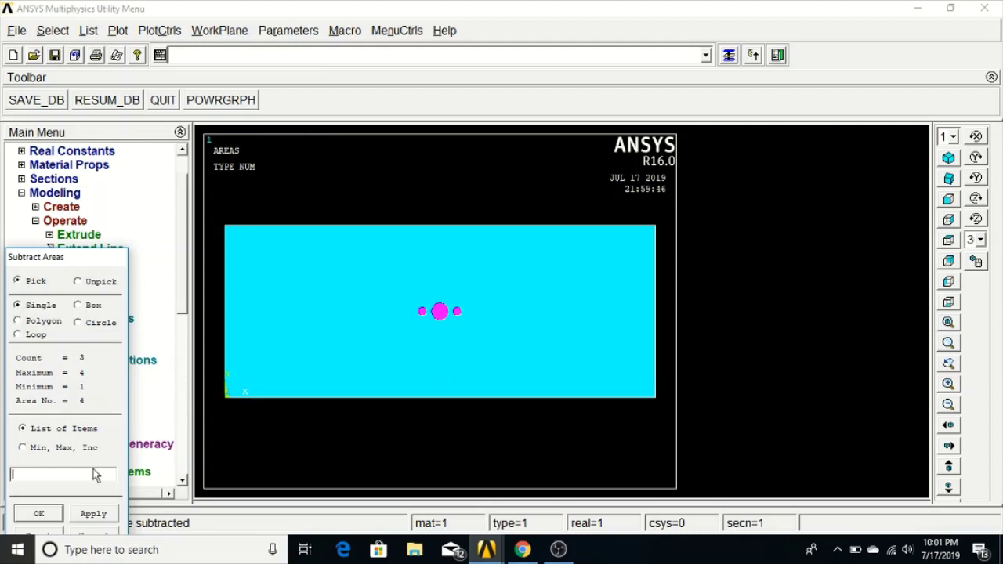
pyautogui.click(46, 515)
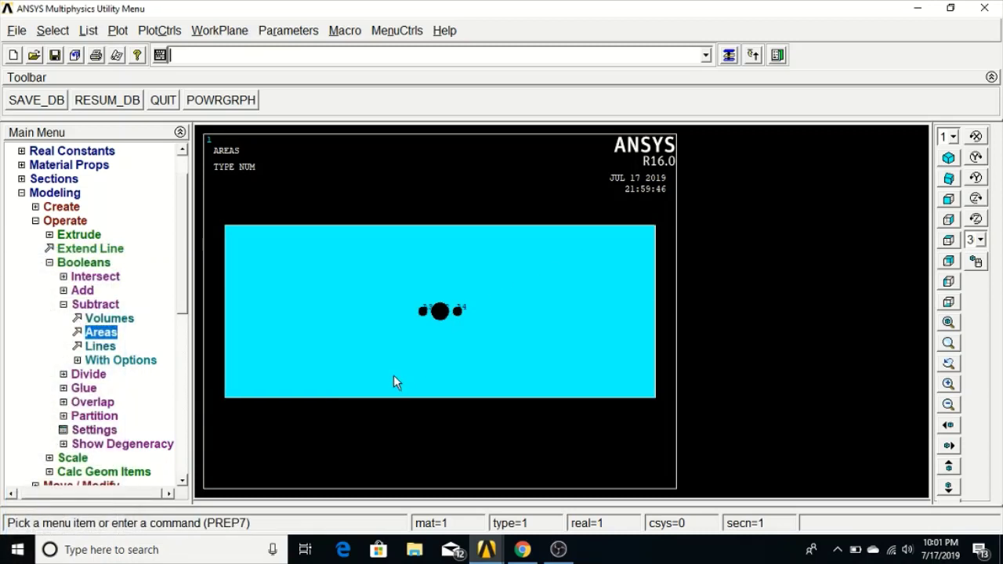
pyautogui.click(64, 304)
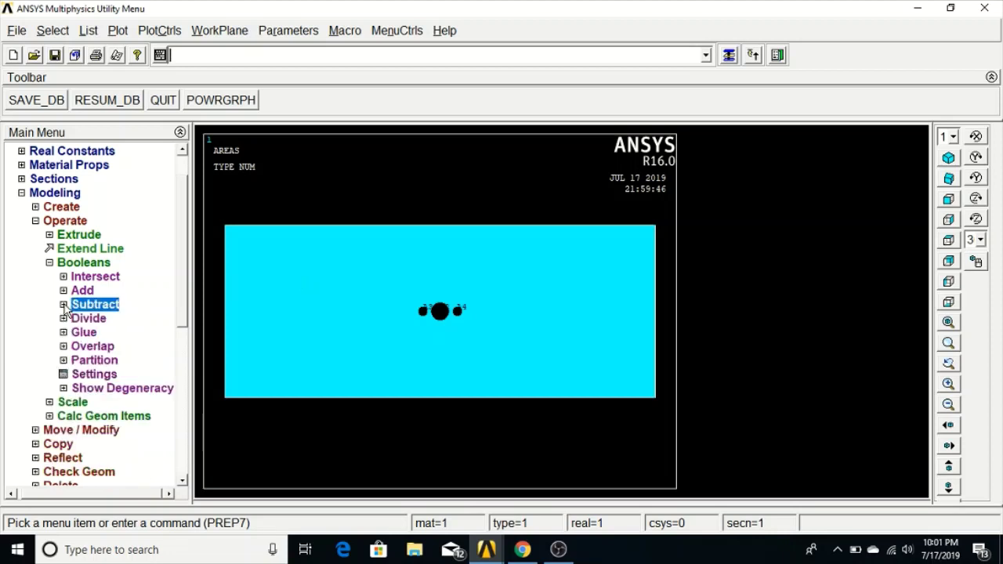
pyautogui.click(49, 262)
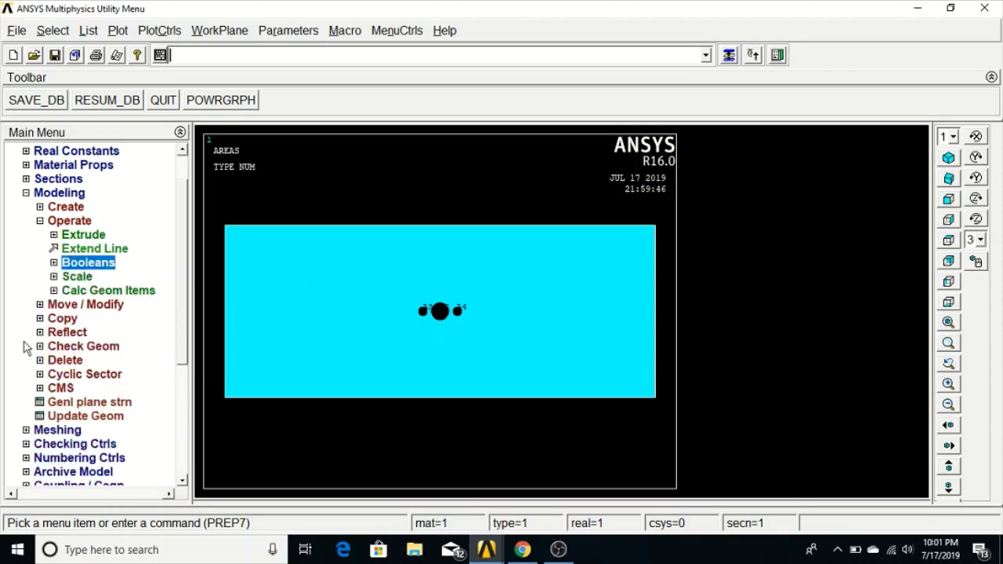
pyautogui.click(27, 429)
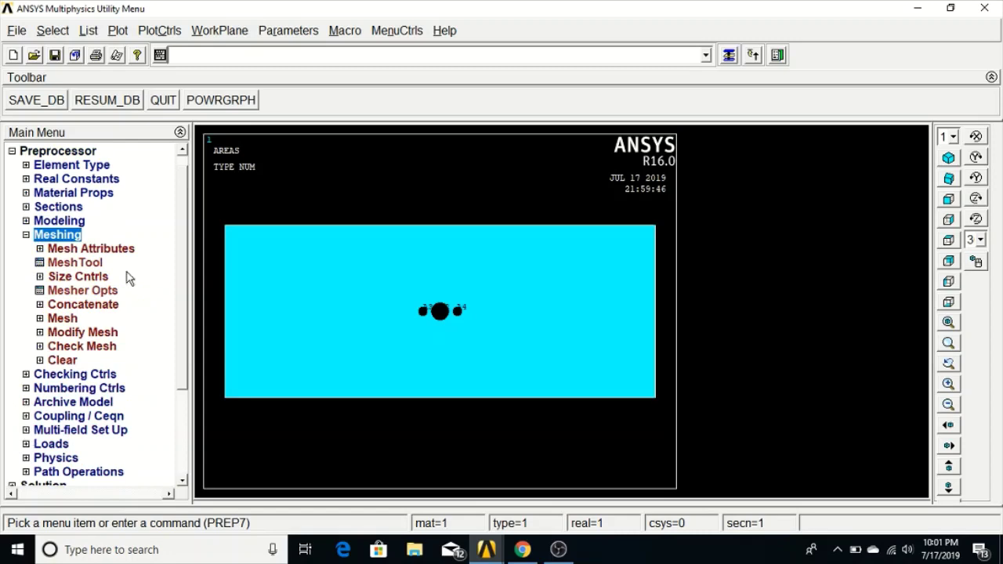
# Free-mesh the plate area in MeshTool with Smart Size set to 5
pyautogui.click(98, 266)
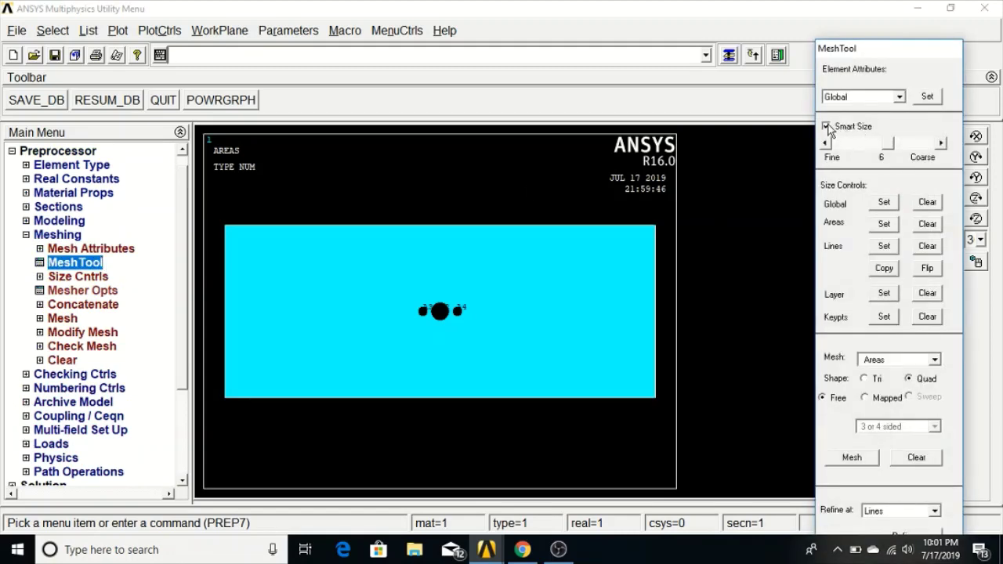
pyautogui.click(826, 144)
pyautogui.click(852, 457)
pyautogui.click(402, 365)
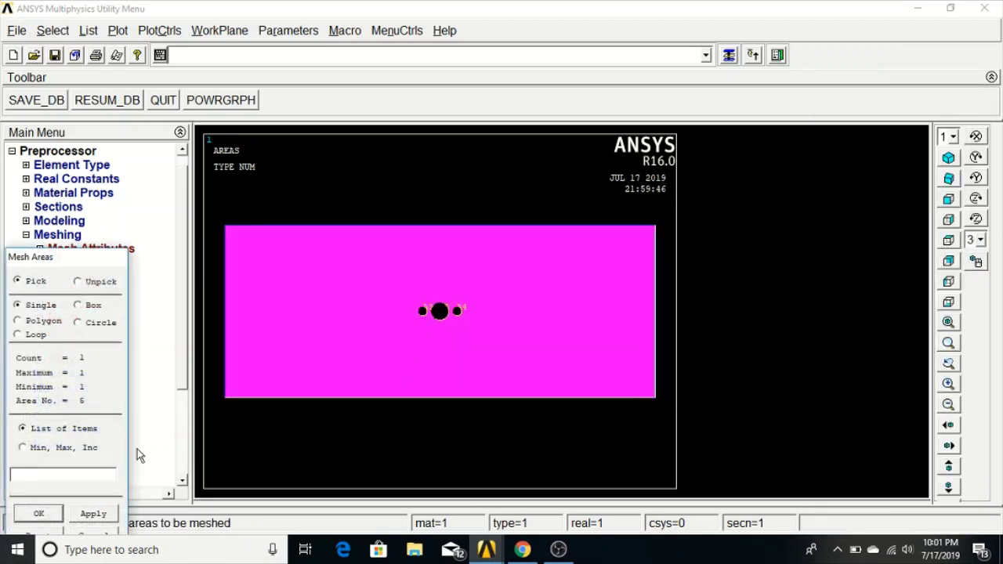
pyautogui.click(39, 513)
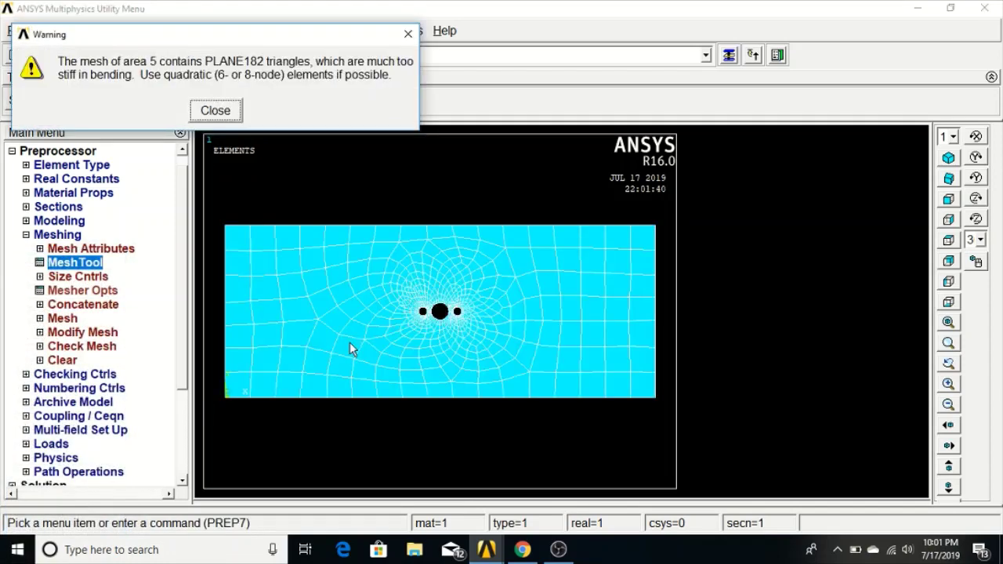
pyautogui.click(221, 109)
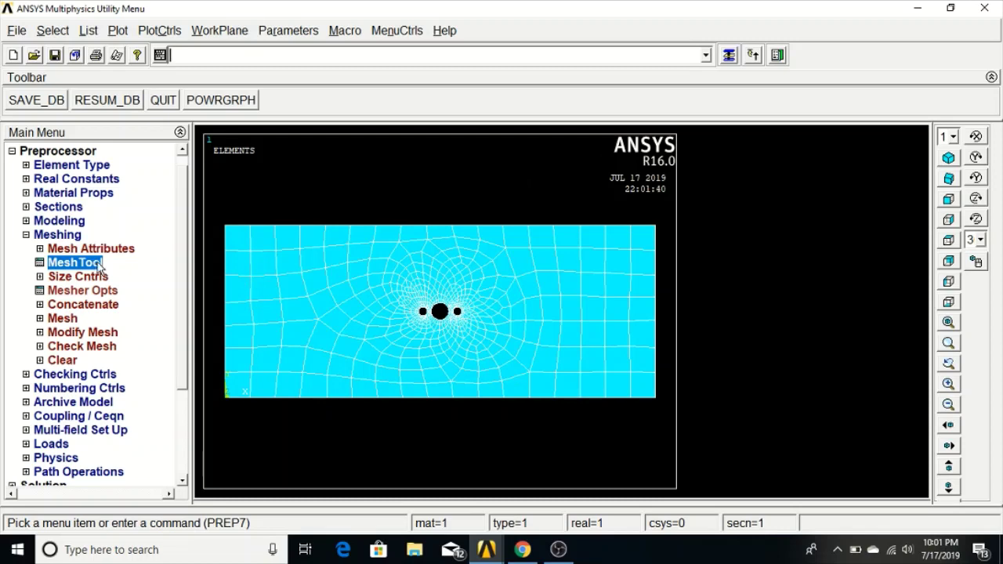
pyautogui.doubleClick(75, 263)
pyautogui.moveTo(890, 54); pyautogui.dragTo(885, 23)
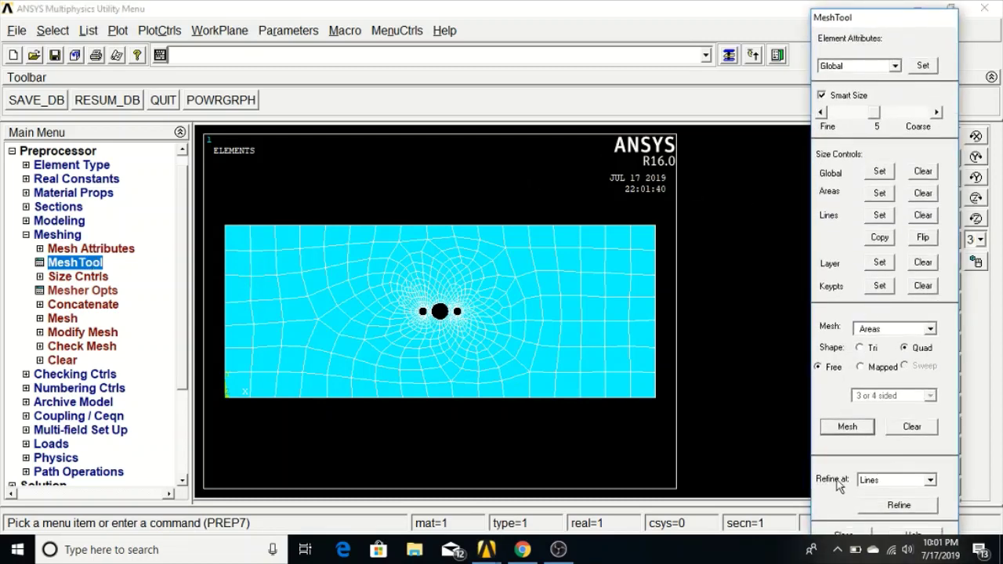
# Refine the mesh at the hole-edge lines using level 1 (Minimal) refinement
pyautogui.click(929, 480)
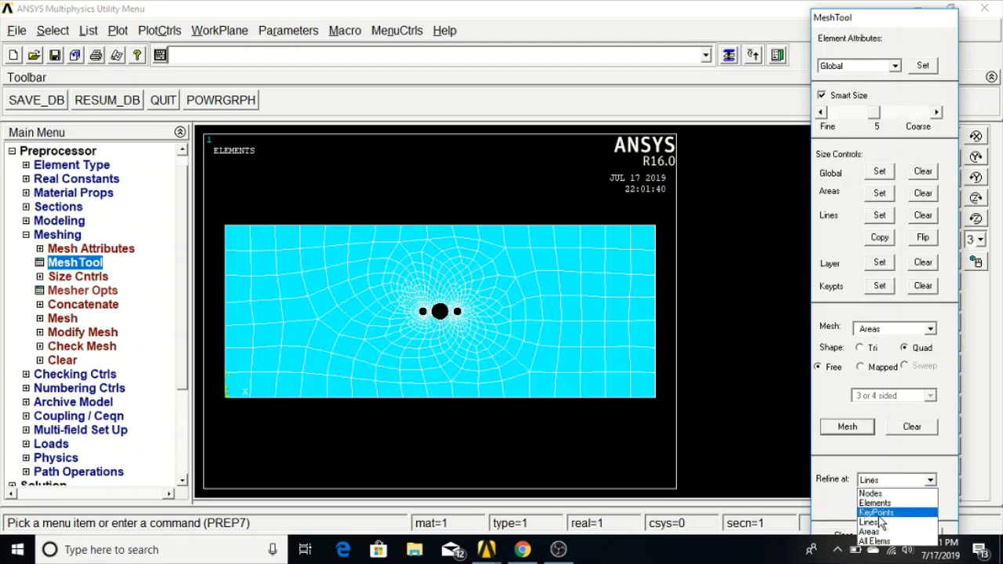
pyautogui.click(886, 522)
pyautogui.click(897, 505)
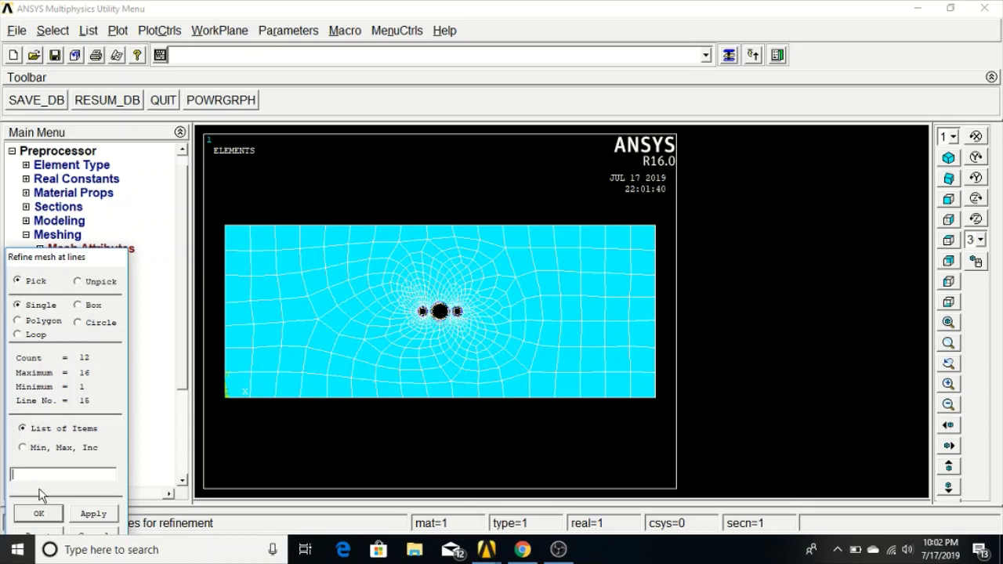
pyautogui.click(39, 513)
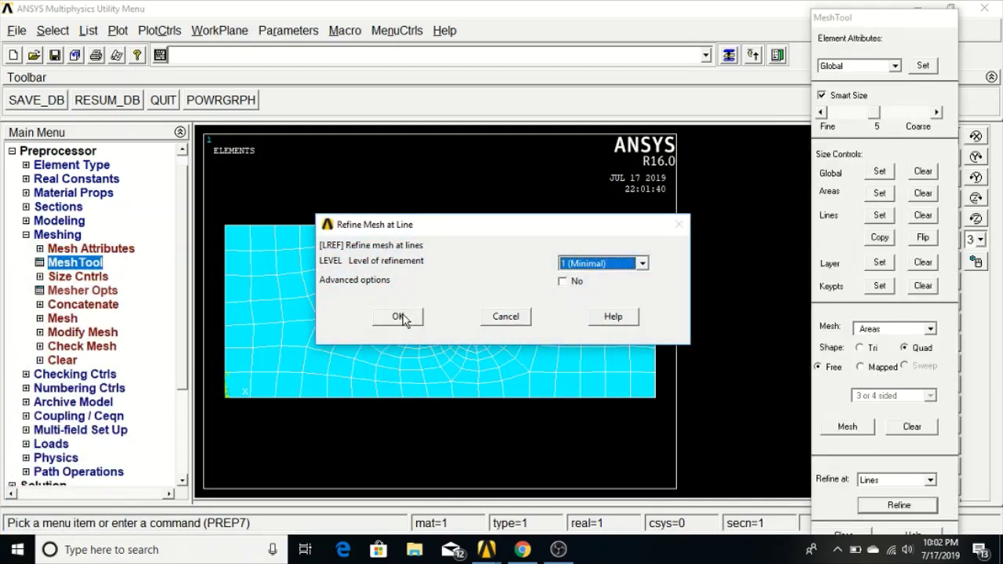
pyautogui.click(400, 317)
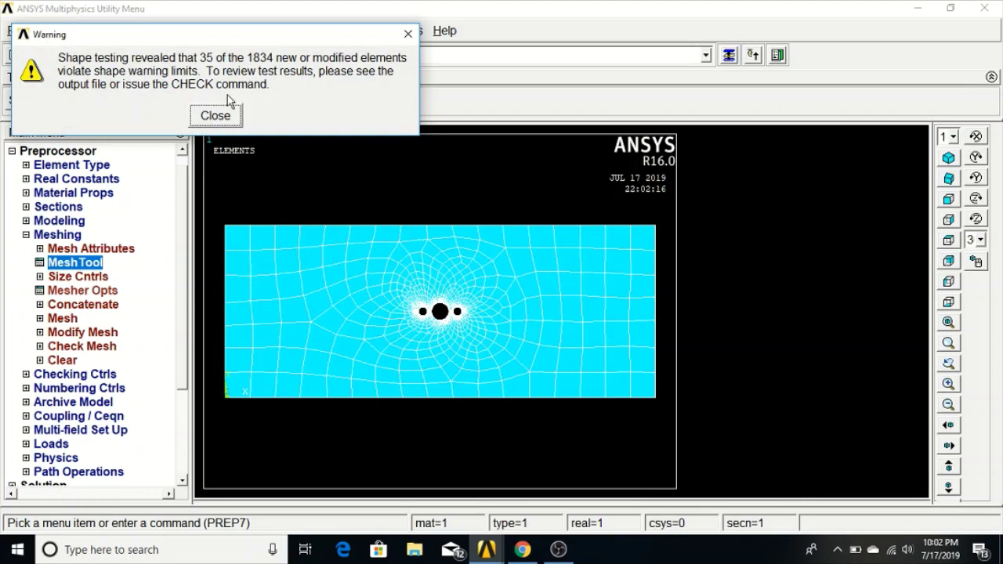
pyautogui.click(214, 115)
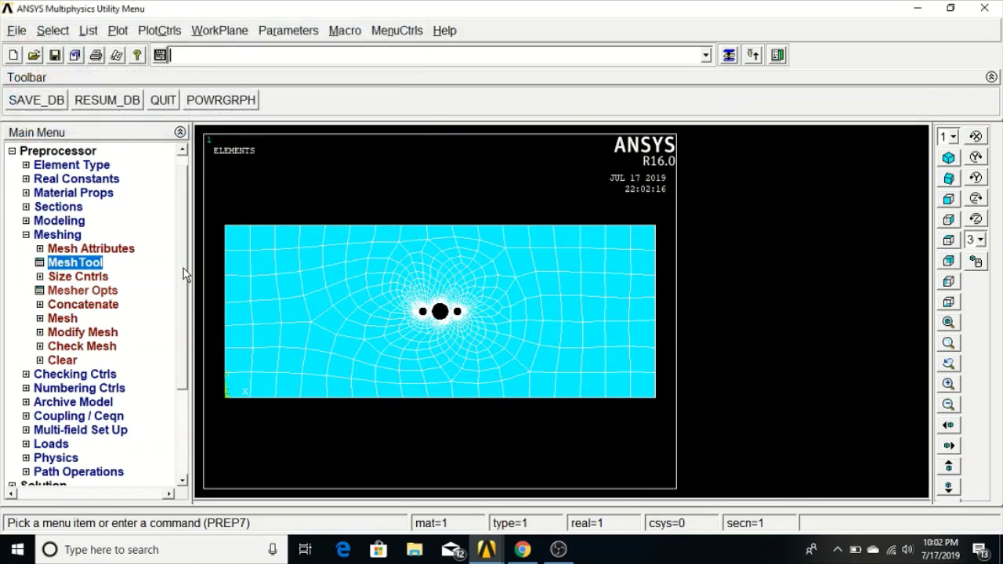
pyautogui.moveTo(183, 273); pyautogui.dragTo(176, 298)
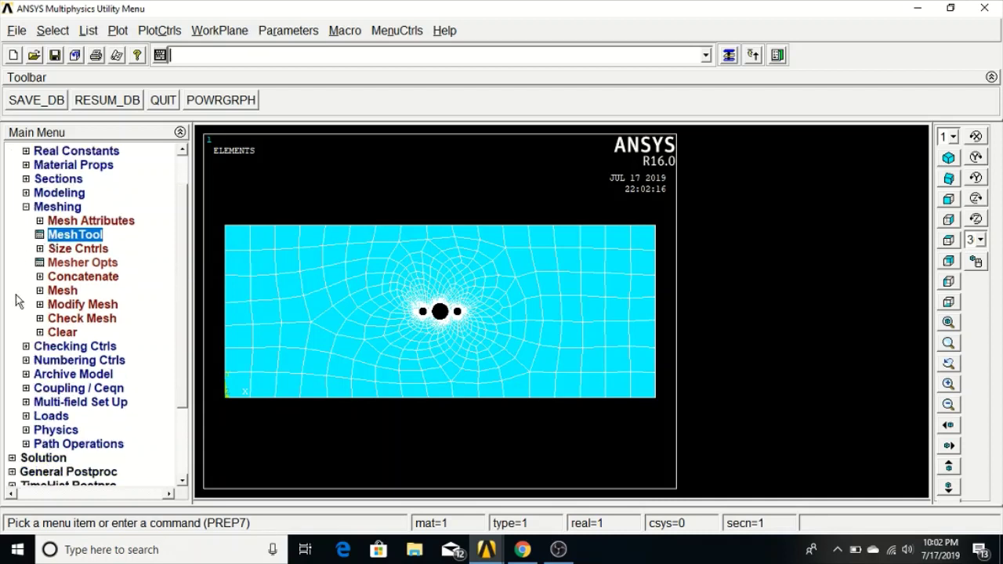
# Define a new Static analysis type in the Solution menu
pyautogui.click(26, 207)
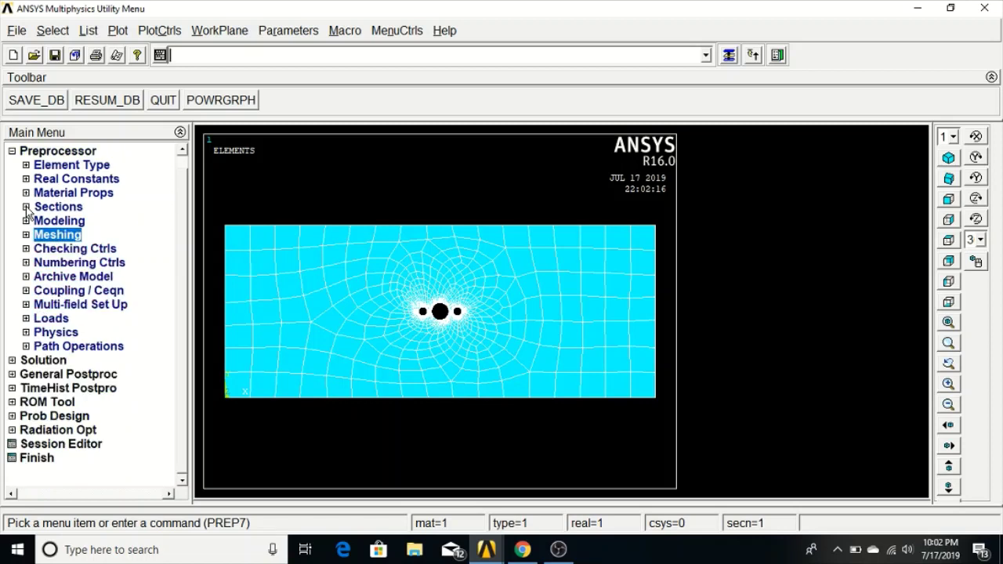
pyautogui.click(12, 359)
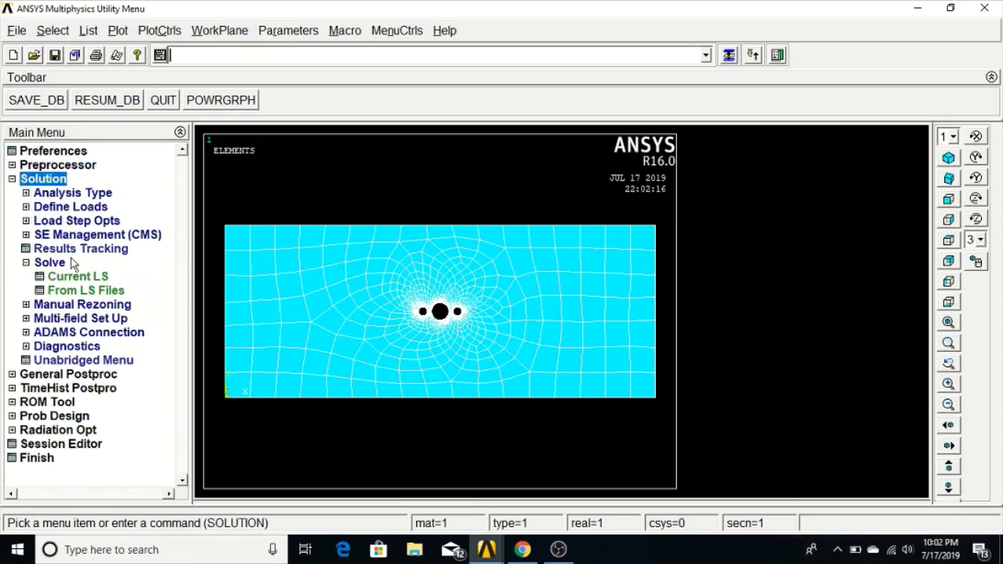
pyautogui.click(71, 195)
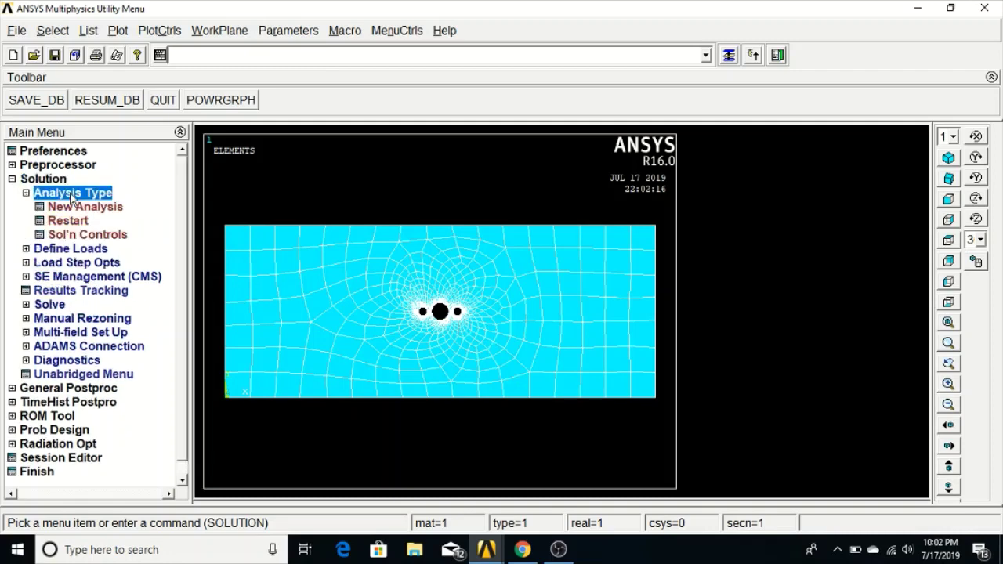
pyautogui.click(79, 206)
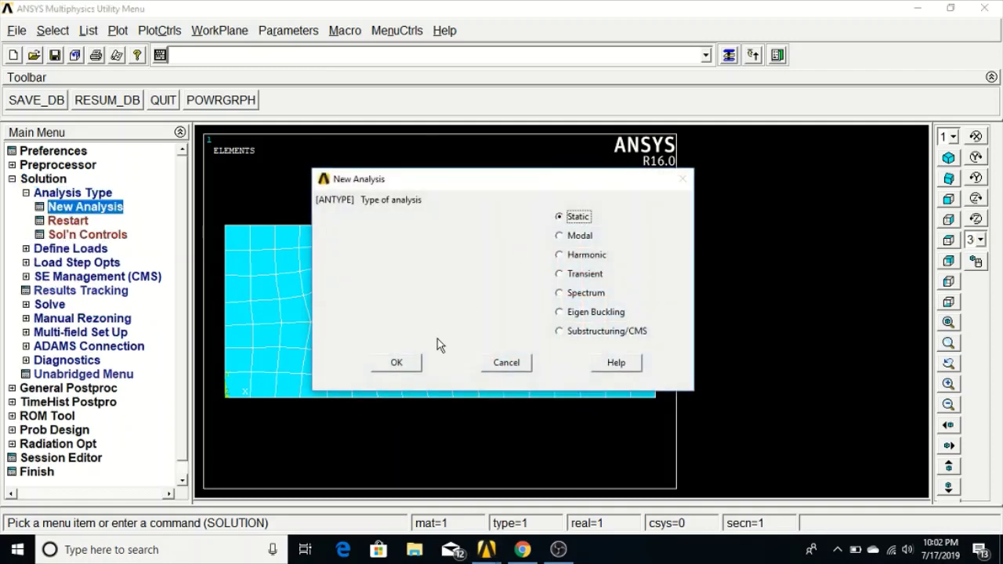
pyautogui.click(412, 365)
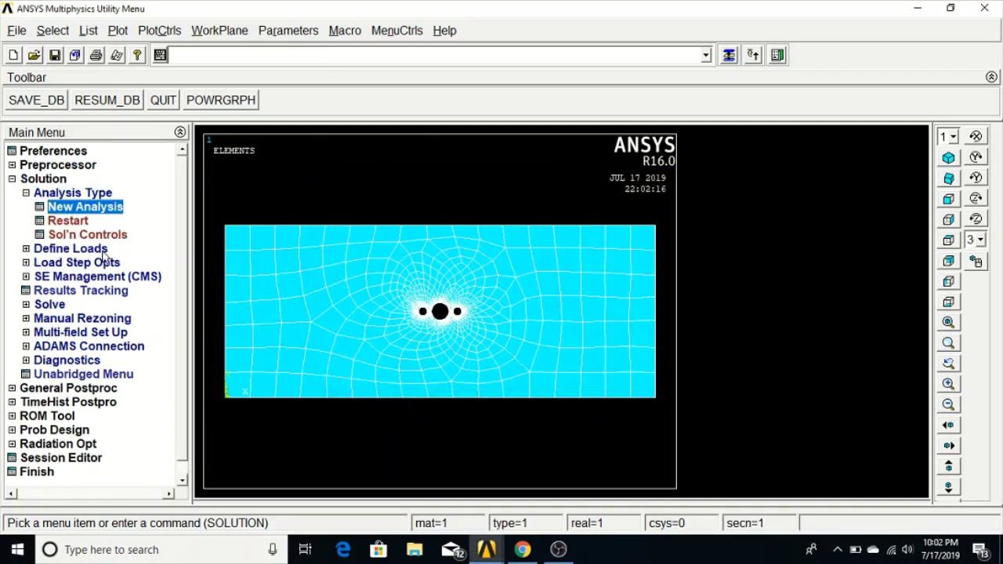
# Begin applying structural displacement constraints on lines
pyautogui.click(53, 250)
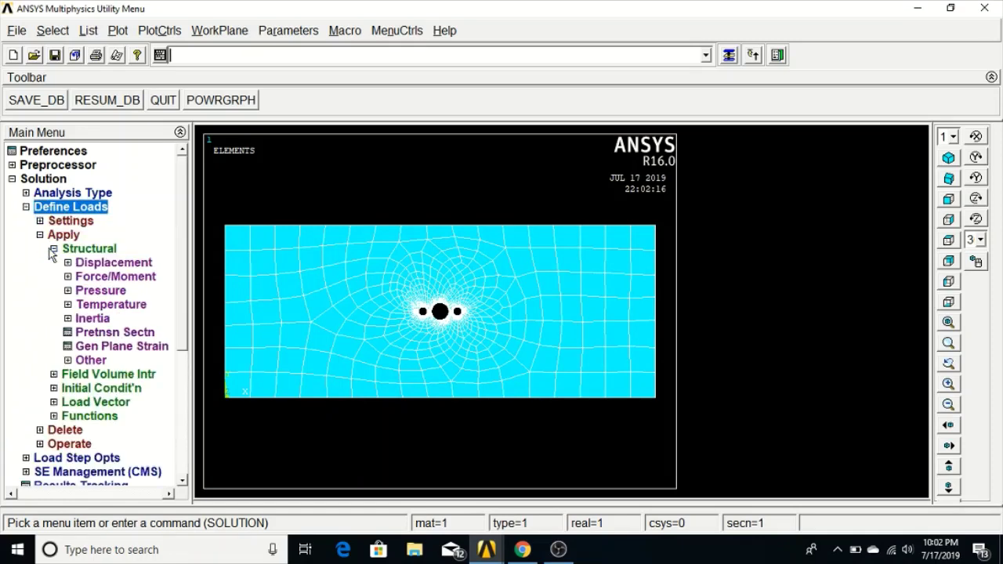
pyautogui.click(90, 268)
pyautogui.click(90, 268)
# Fix the plate's left edge line with All DOF set to 0
pyautogui.click(86, 276)
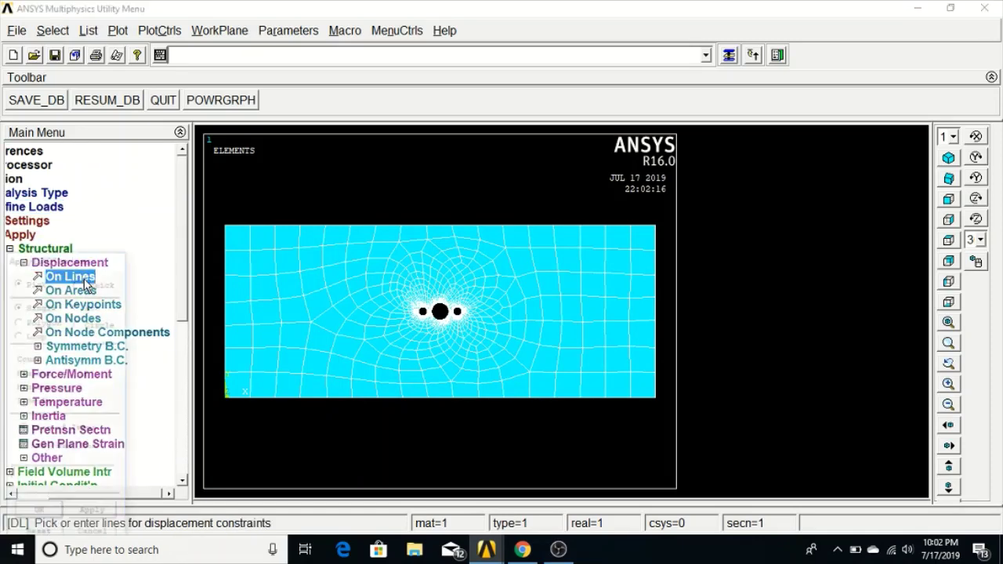
pyautogui.click(225, 314)
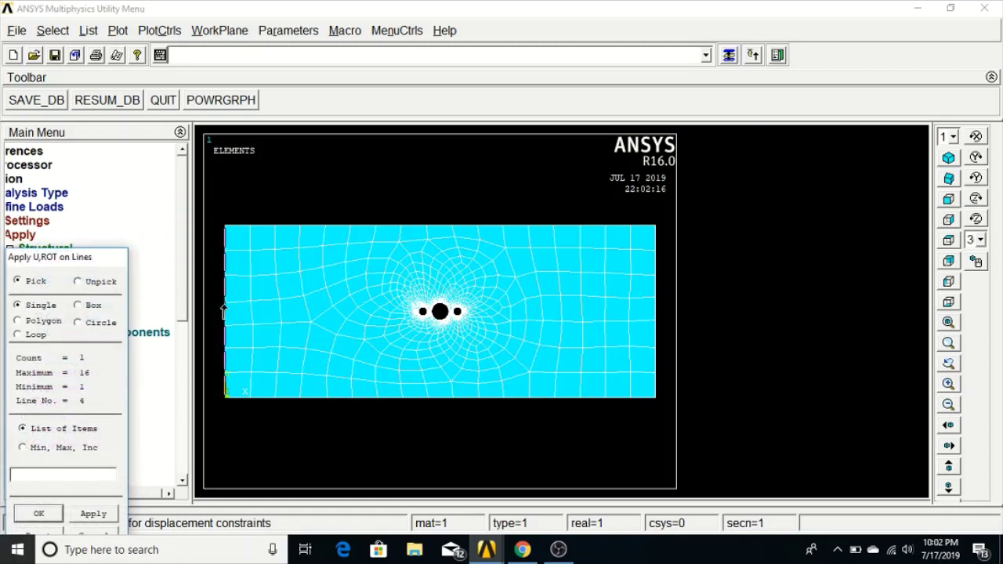
pyautogui.click(39, 513)
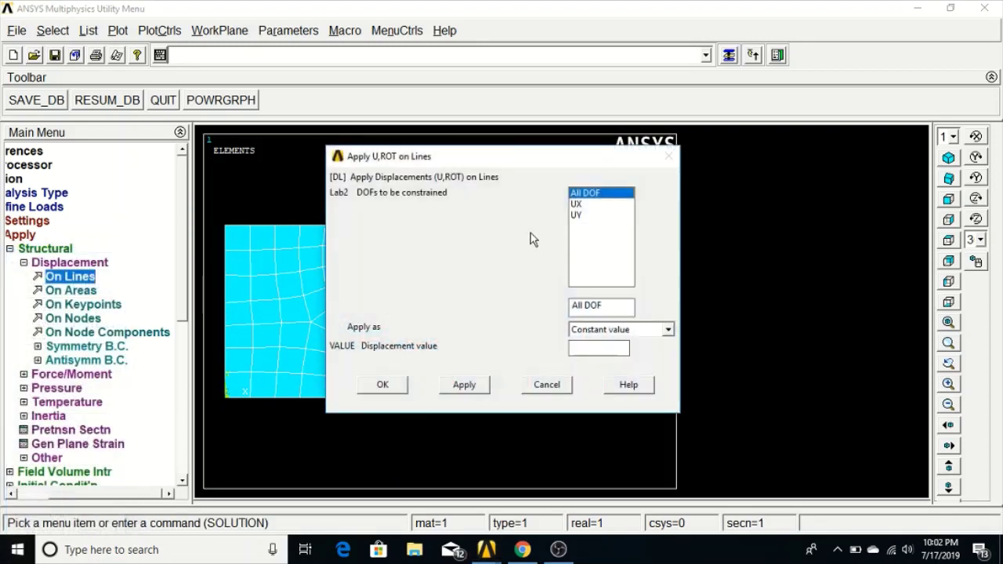
pyautogui.write('0')
pyautogui.click(382, 389)
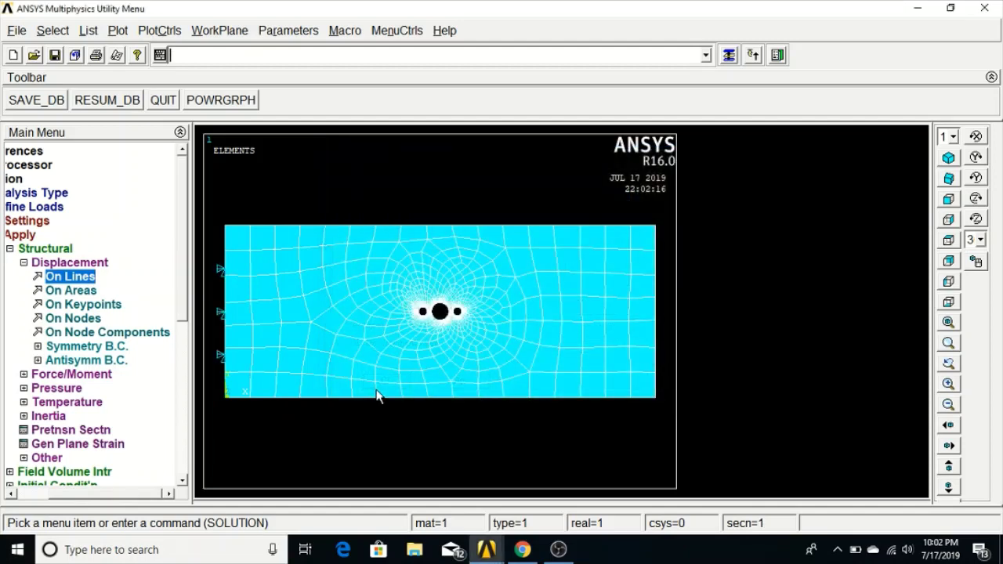
# Apply a pressure of -1e6 to the plate's right edge line
pyautogui.click(25, 262)
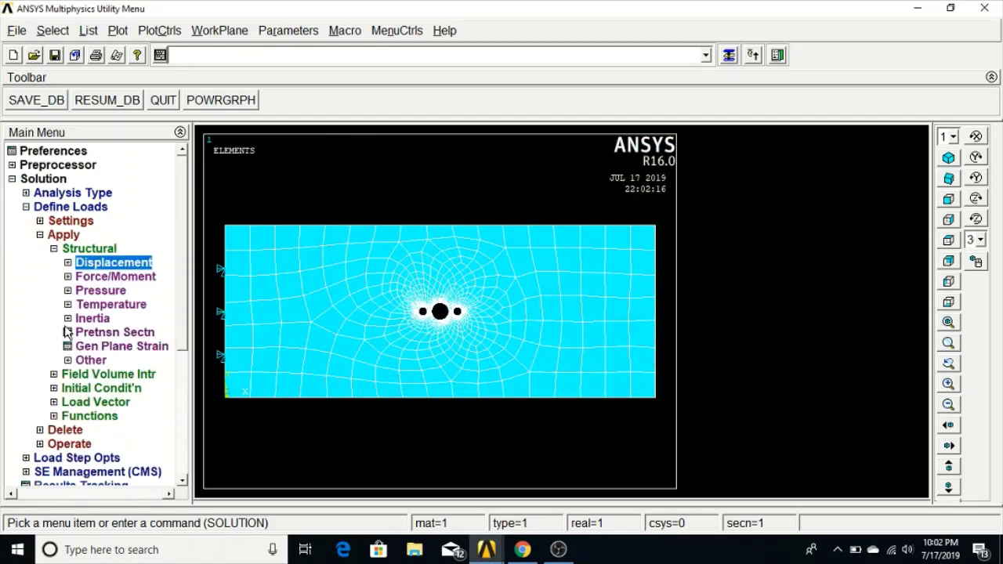
pyautogui.click(54, 249)
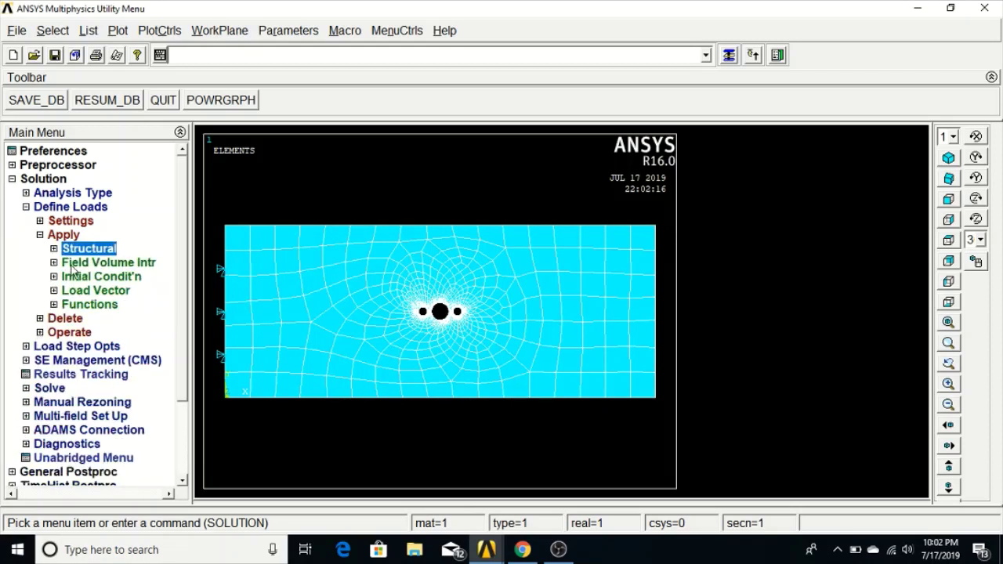
pyautogui.click(62, 250)
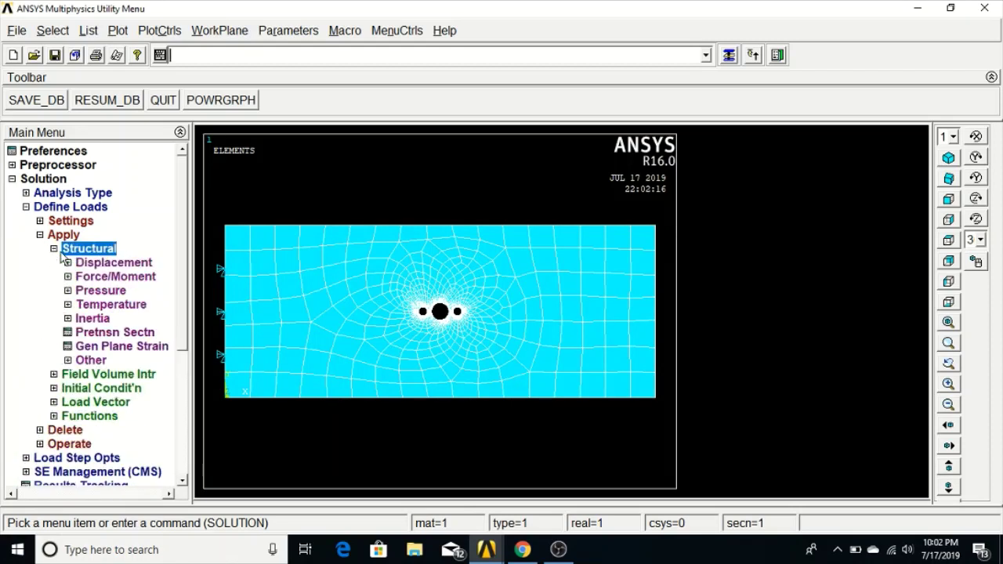
pyautogui.click(77, 293)
pyautogui.click(74, 299)
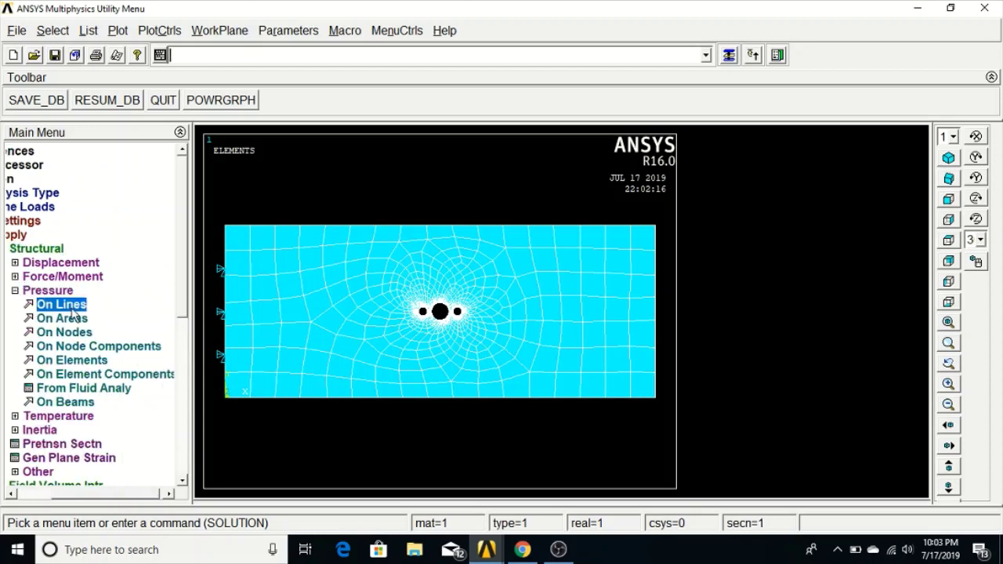
pyautogui.click(654, 298)
pyautogui.click(39, 513)
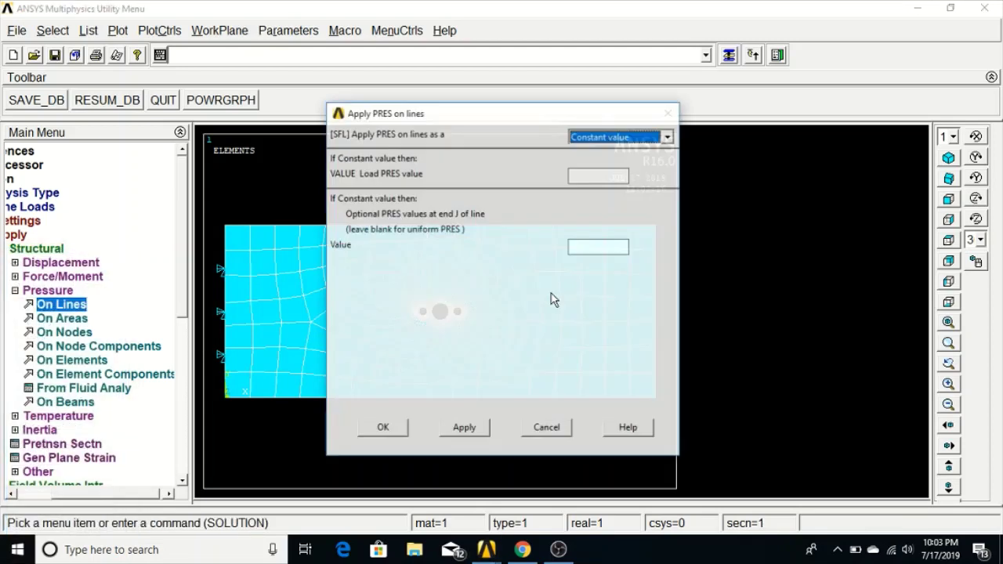
pyautogui.click(587, 178)
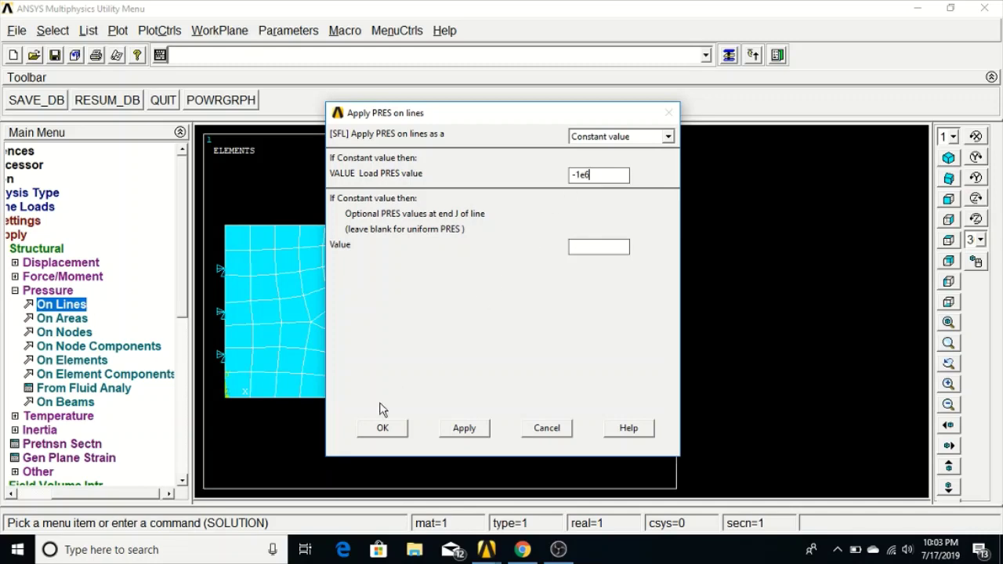
pyautogui.click(382, 431)
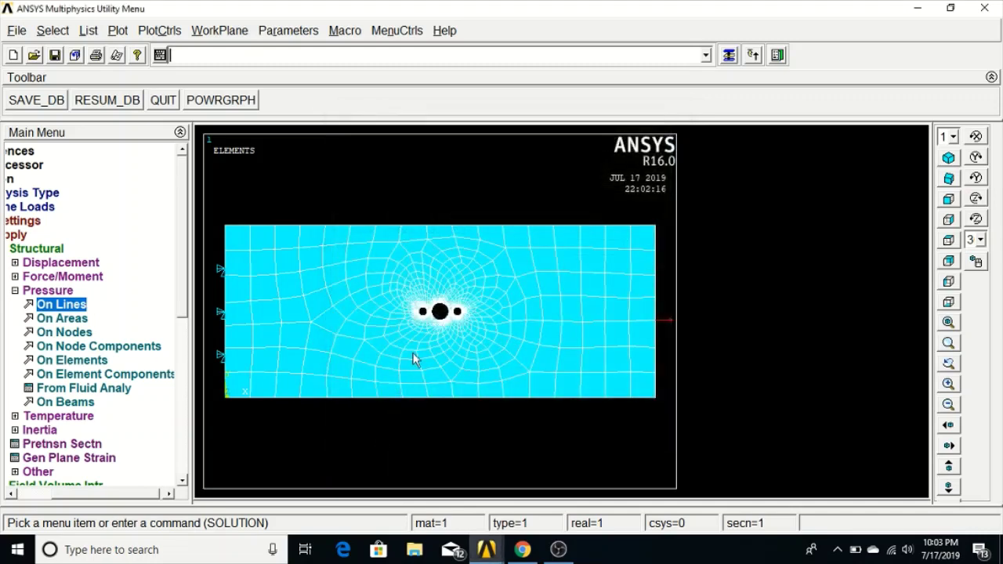
pyautogui.click(16, 290)
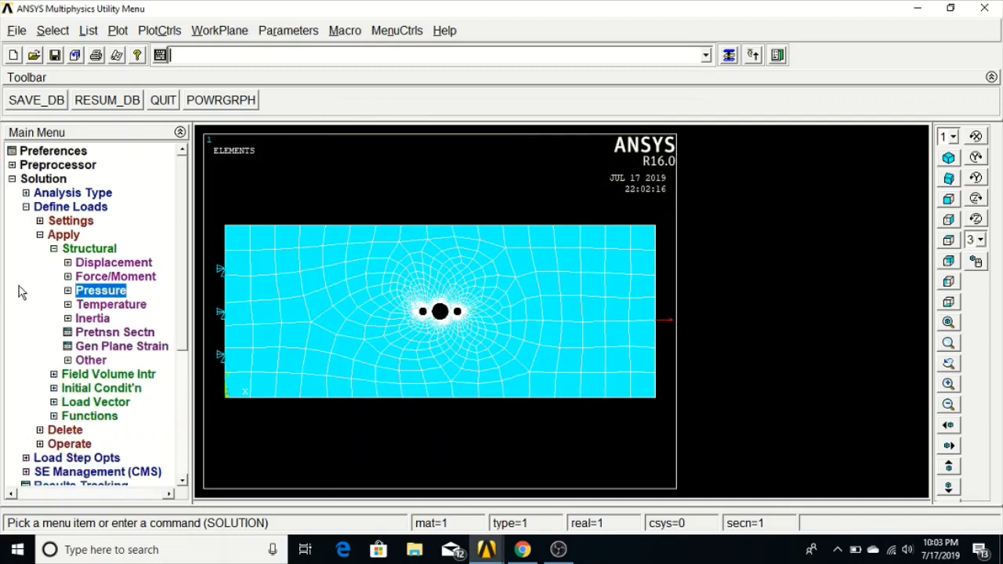
# Solve the current load step, then switch to the General Postprocessor
pyautogui.click(54, 249)
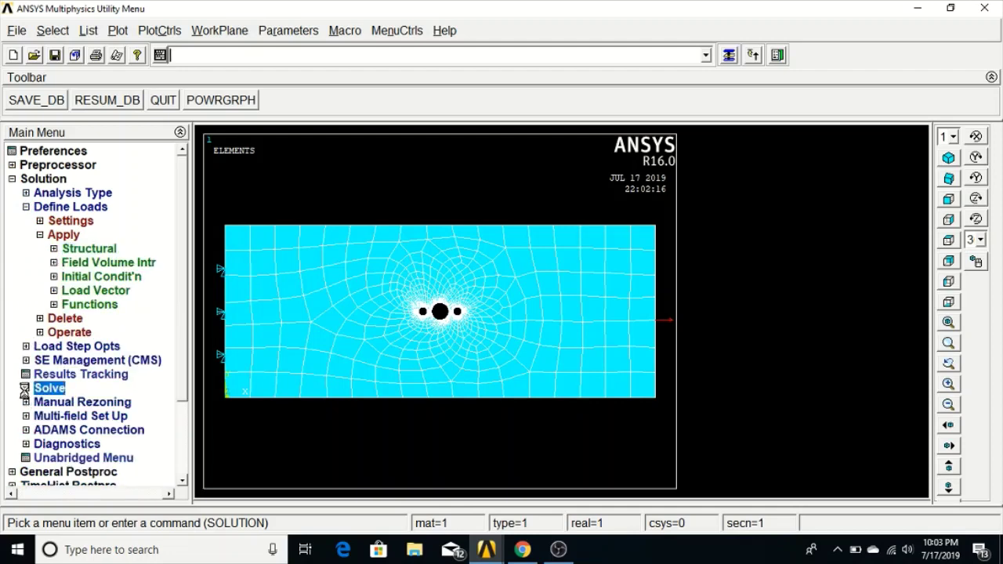
pyautogui.click(26, 389)
pyautogui.click(73, 281)
pyautogui.click(486, 345)
pyautogui.click(193, 113)
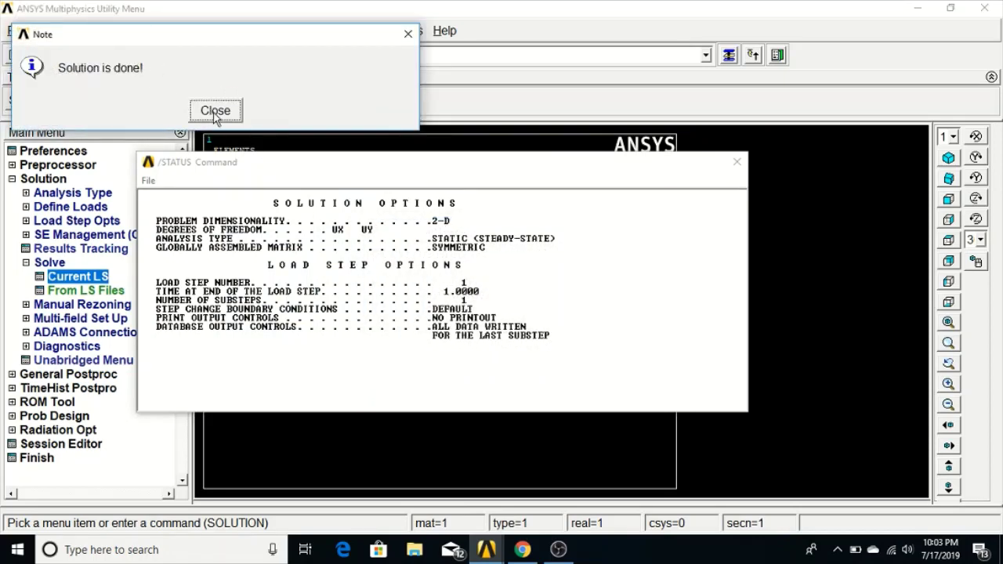
pyautogui.click(216, 112)
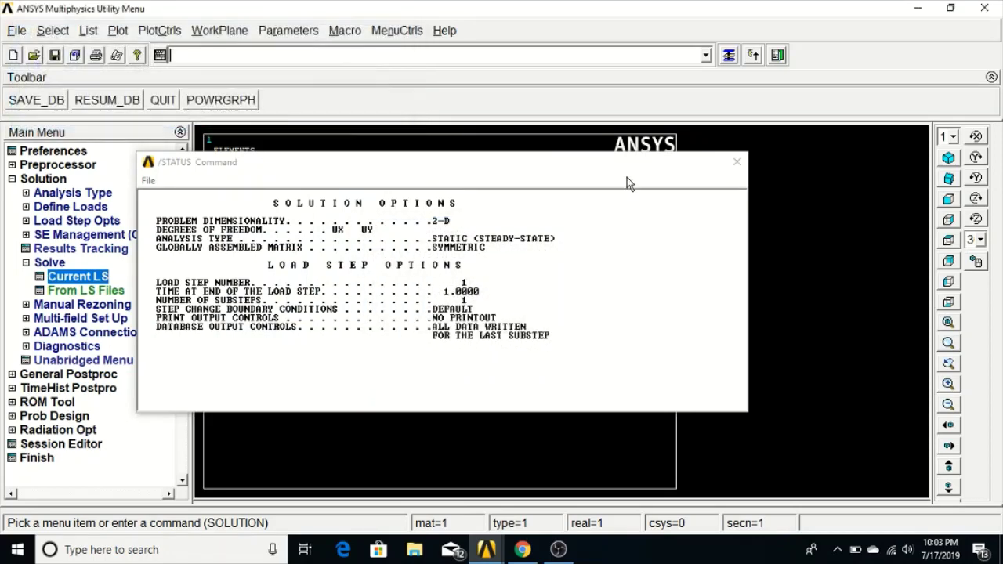
pyautogui.click(736, 162)
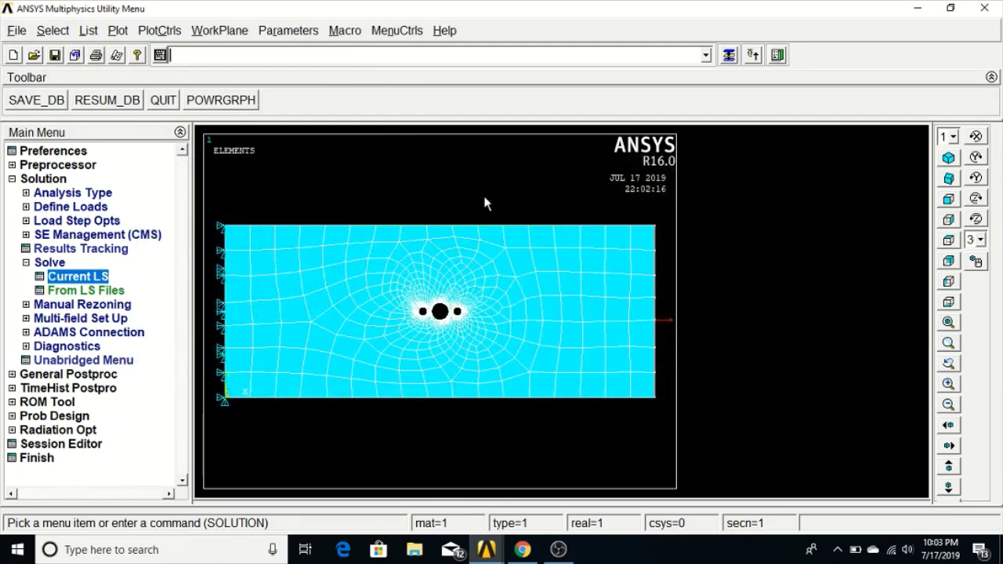
pyautogui.click(47, 374)
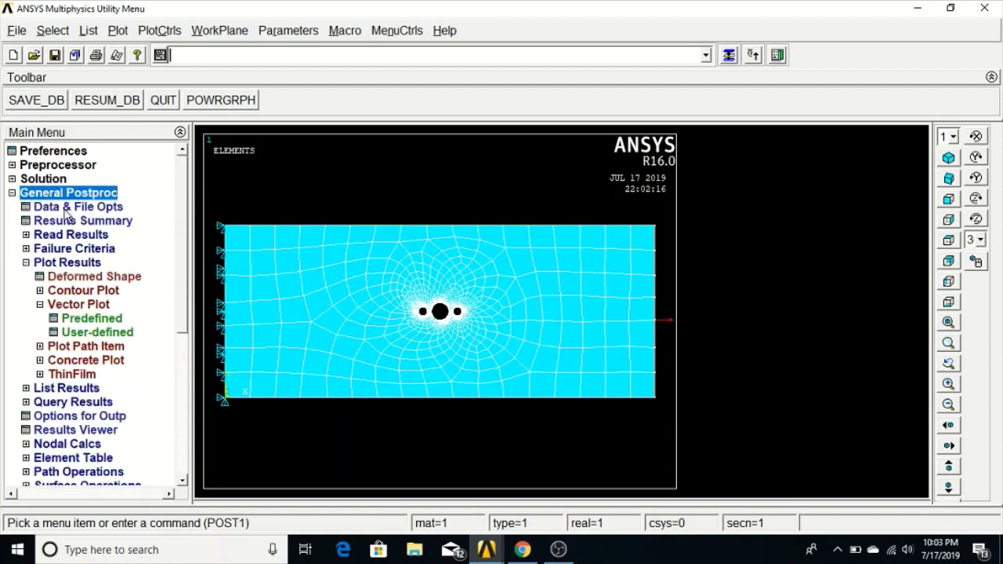
# Plot the plate's deformed shape with the undeformed outline (Def + undeformed)
pyautogui.click(58, 265)
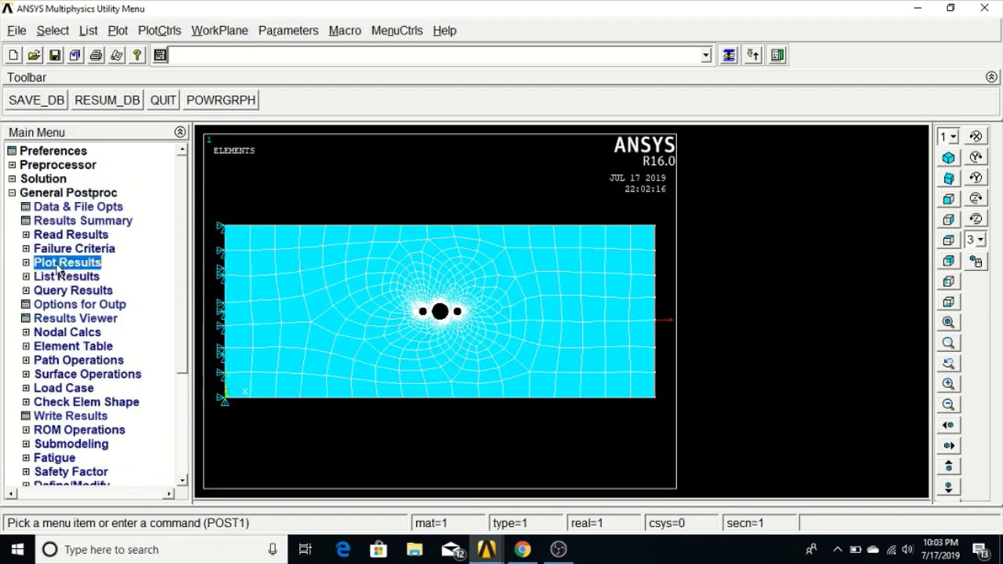
pyautogui.click(58, 267)
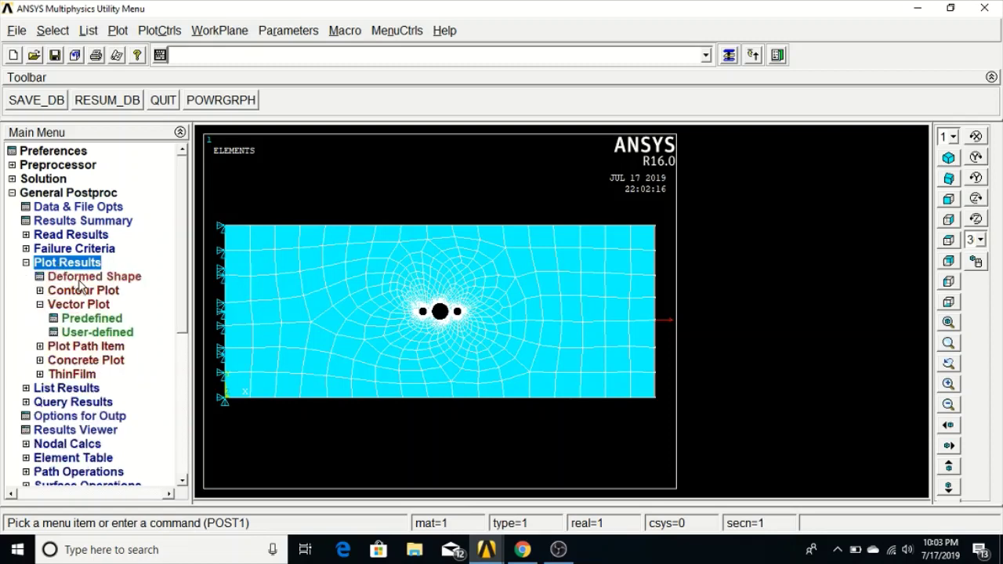
pyautogui.click(82, 278)
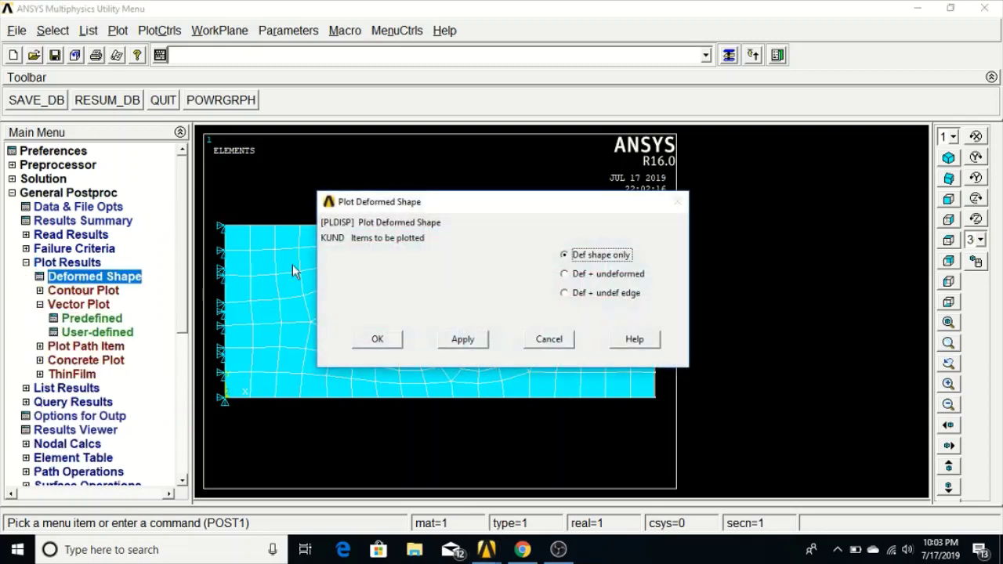
pyautogui.click(567, 276)
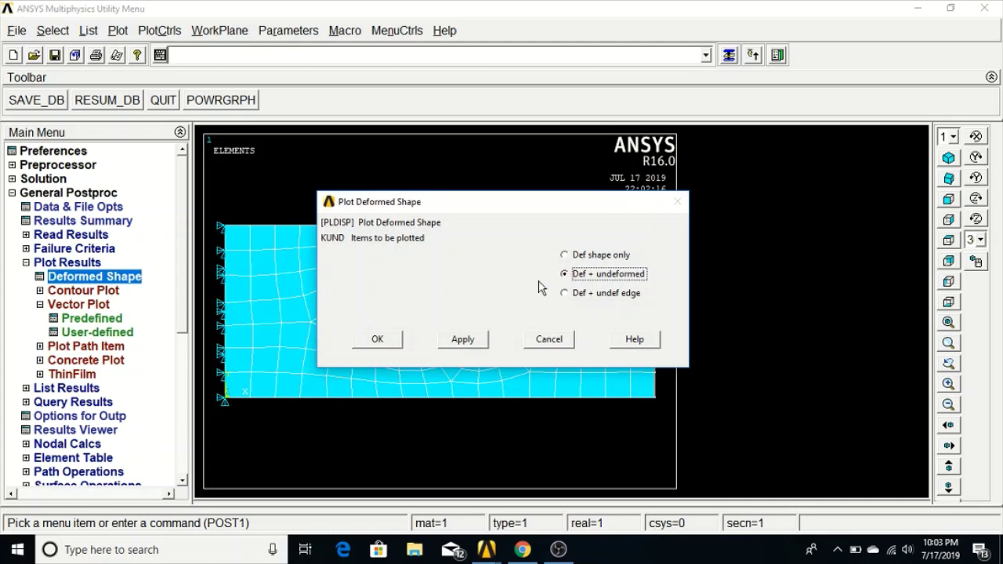
pyautogui.click(390, 341)
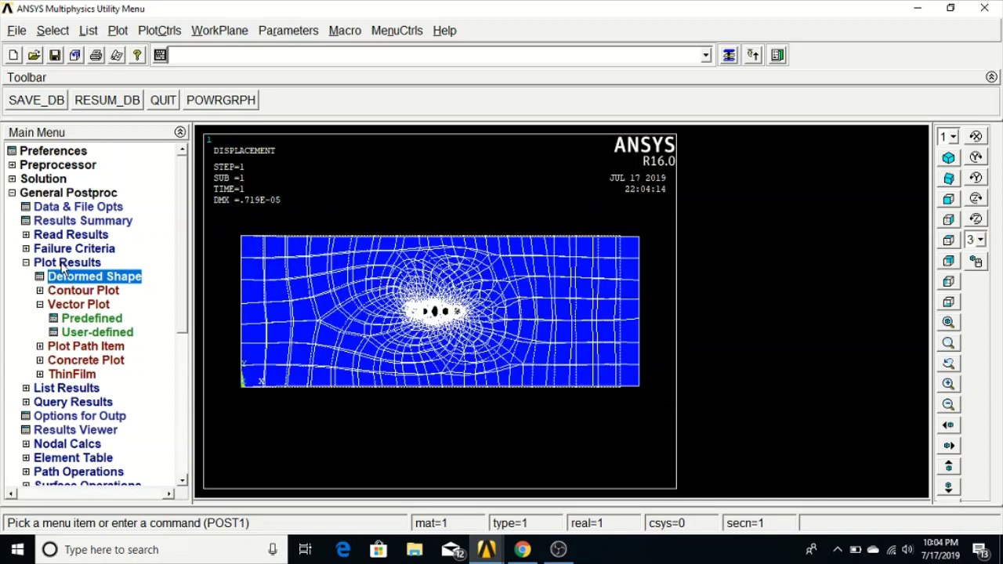
# Draw a nodal solution contour of 1st principal stress (S1) on the plate
pyautogui.click(67, 292)
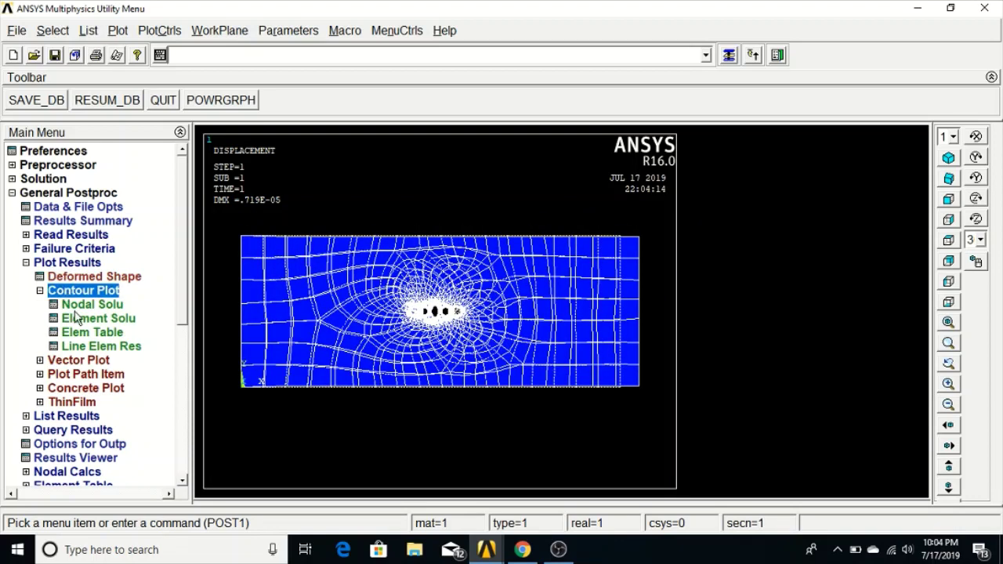
pyautogui.click(74, 305)
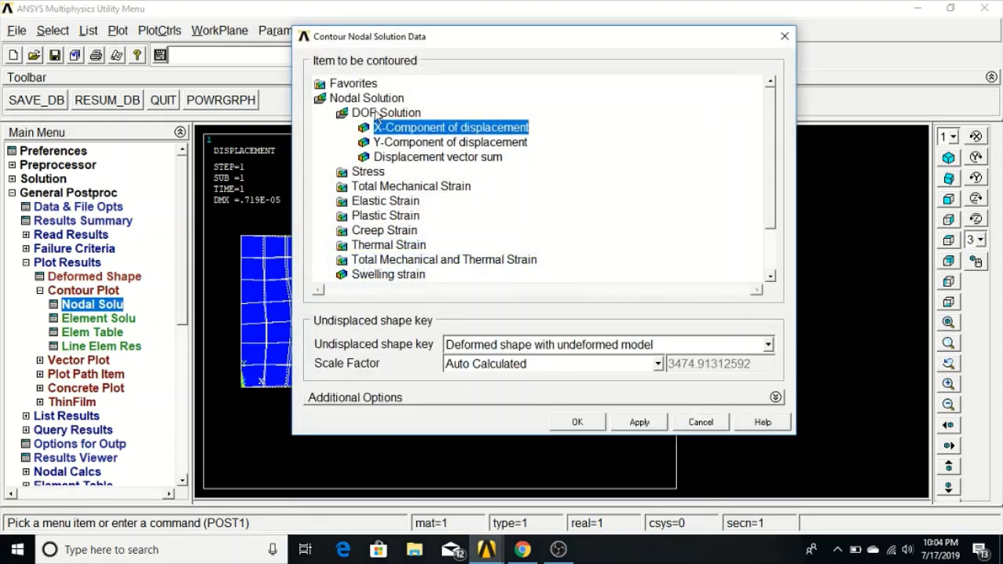
pyautogui.click(360, 172)
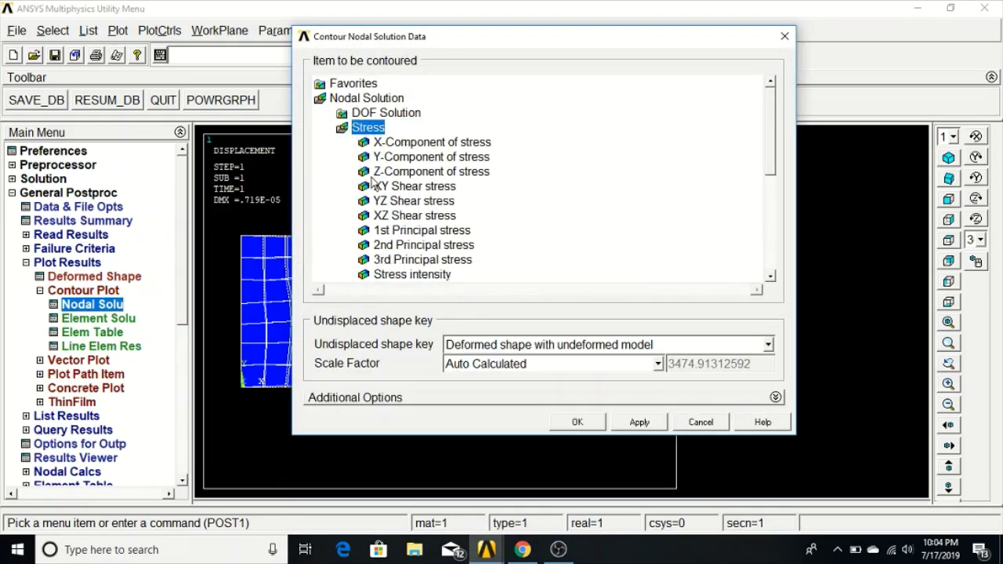
pyautogui.click(390, 235)
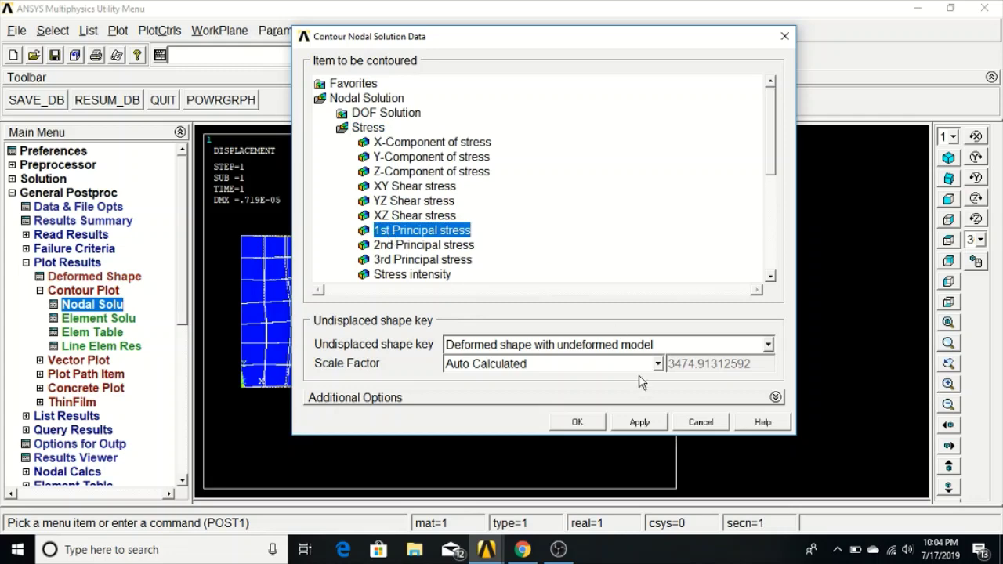
pyautogui.click(576, 422)
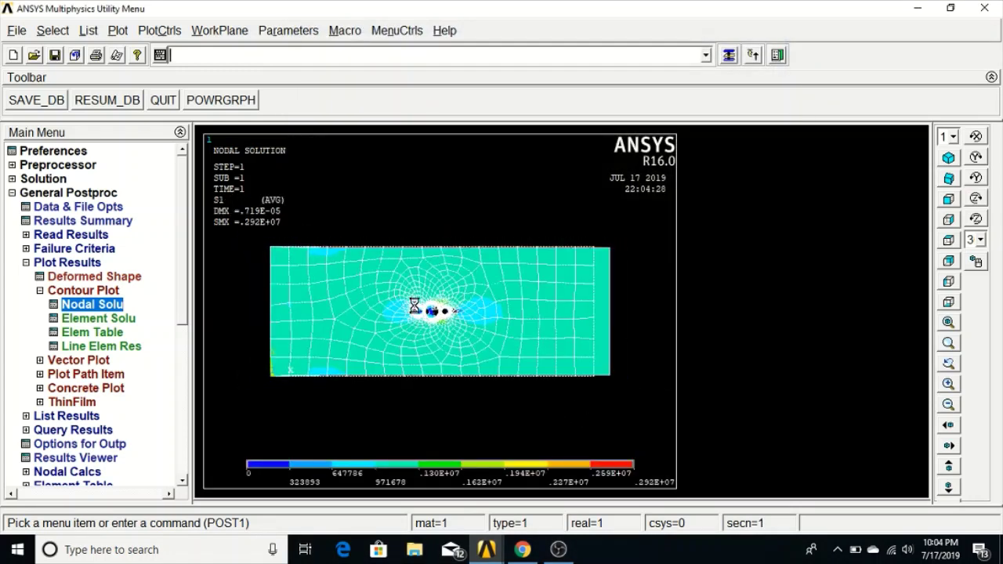
pyautogui.scroll(3, 414, 306)
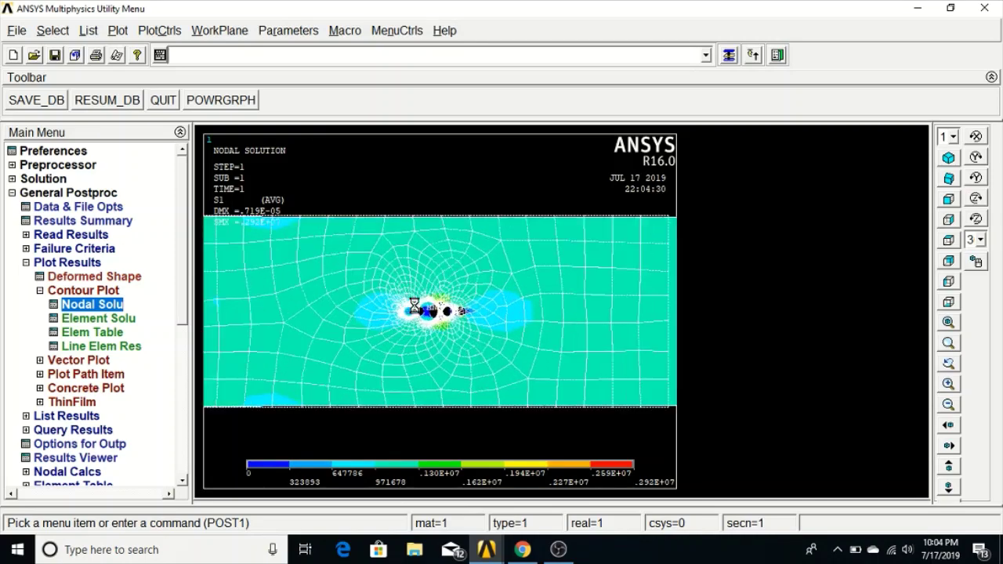
pyautogui.scroll(4, 414, 306)
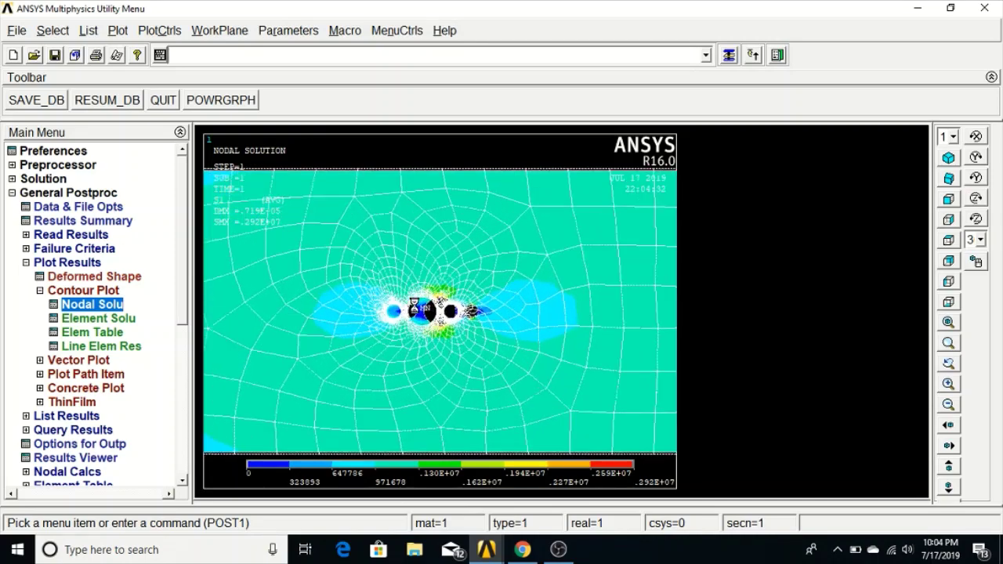
pyautogui.scroll(5, 414, 306)
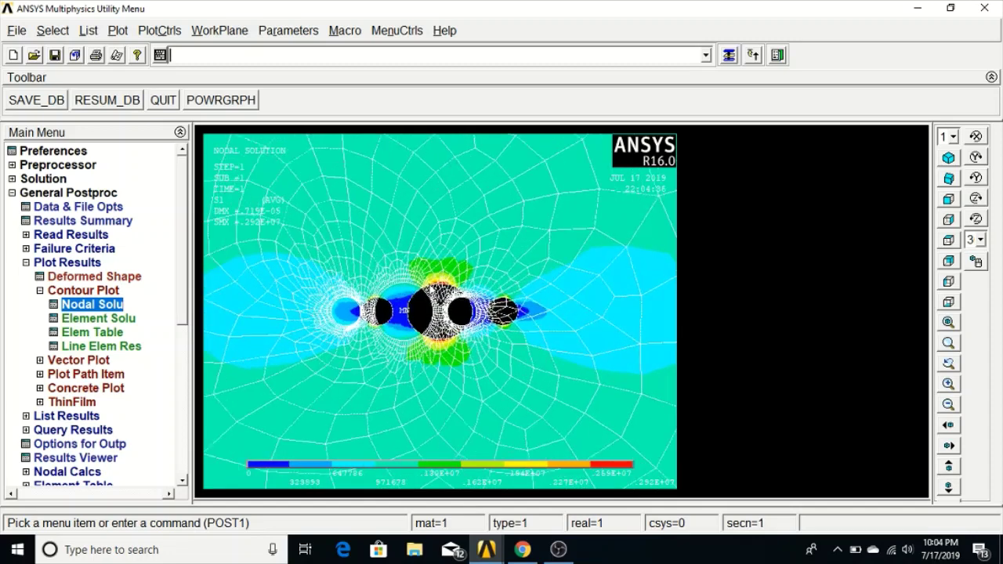
pyautogui.scroll(4, 492, 327)
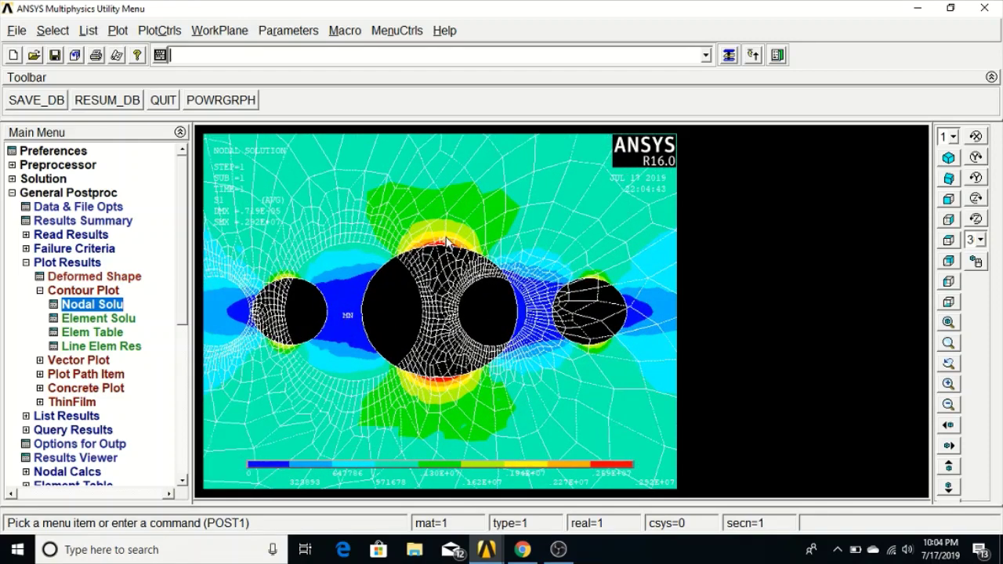
pyautogui.scroll(1, 439, 234)
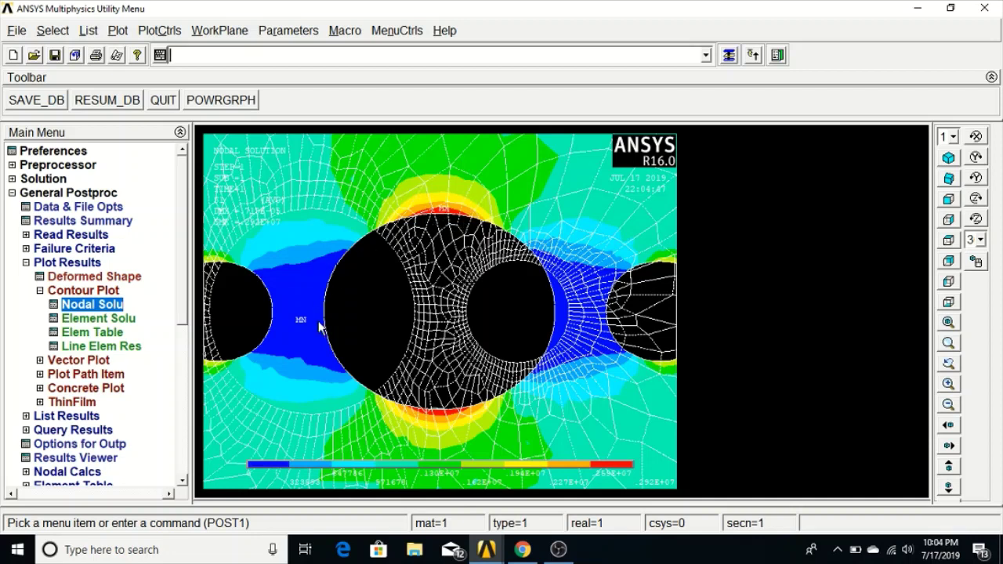
pyautogui.scroll(-3, 327, 311)
pyautogui.scroll(-4, 327, 312)
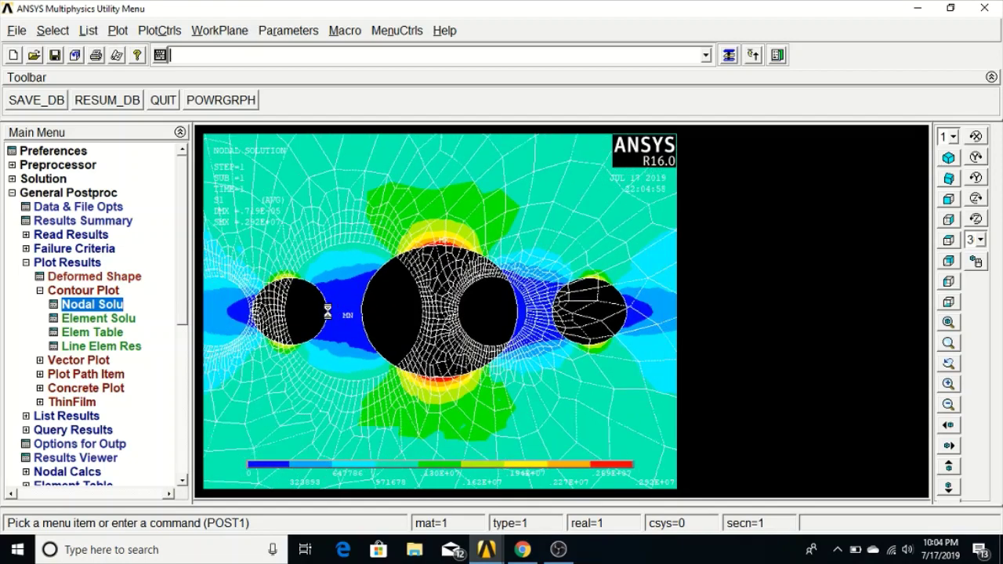
pyautogui.scroll(-4, 328, 311)
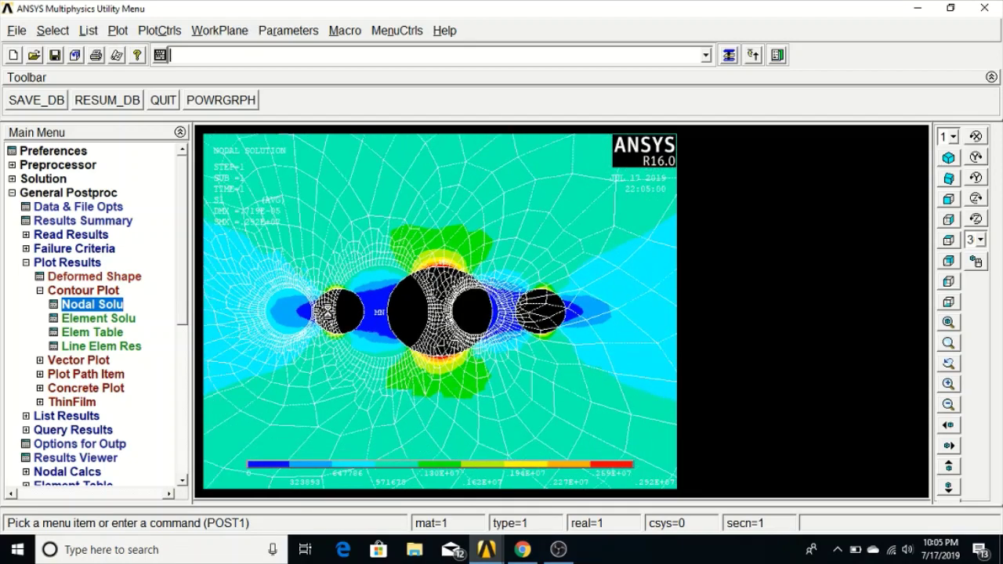
pyautogui.scroll(-4, 327, 311)
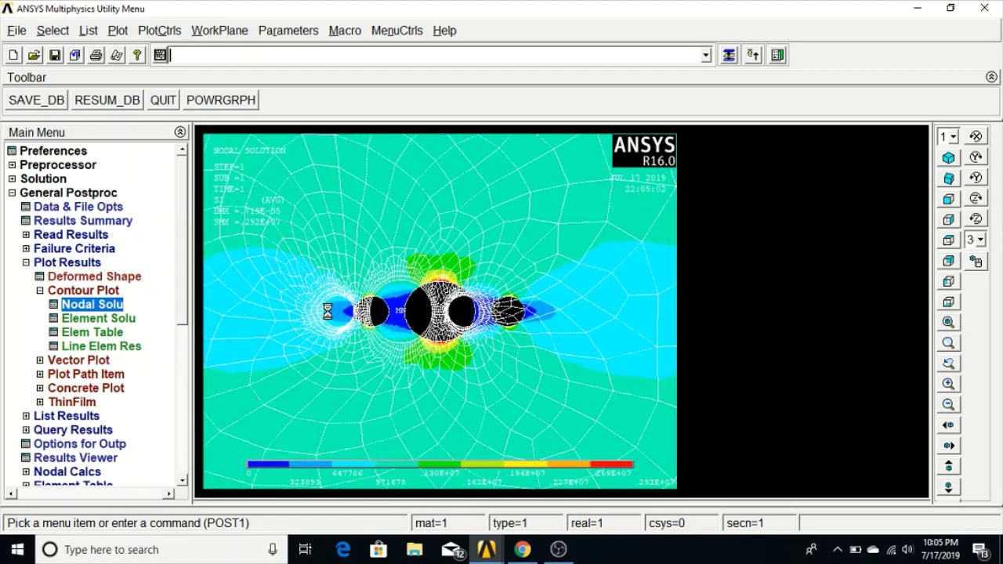
pyautogui.scroll(-4, 327, 311)
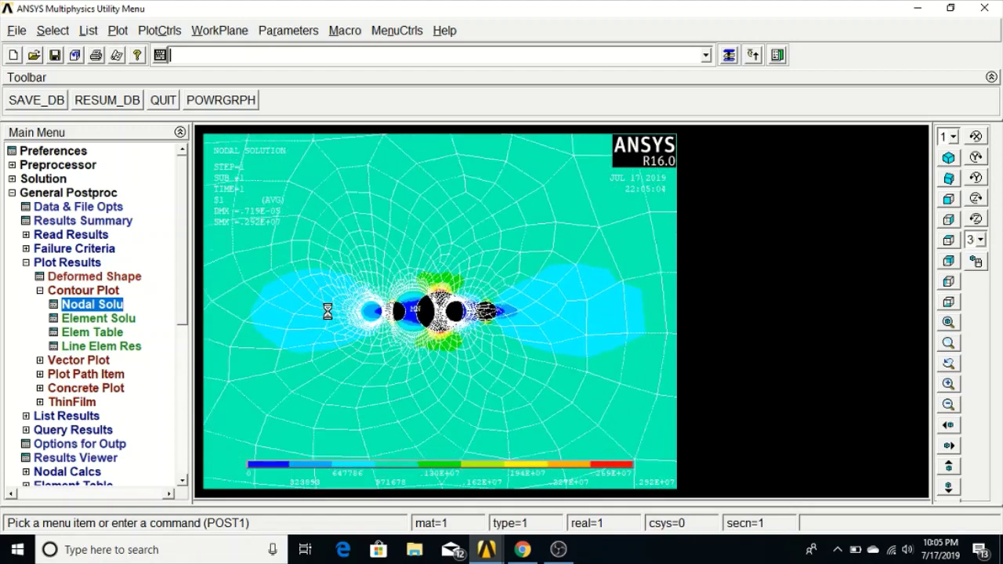
pyautogui.scroll(-3, 328, 311)
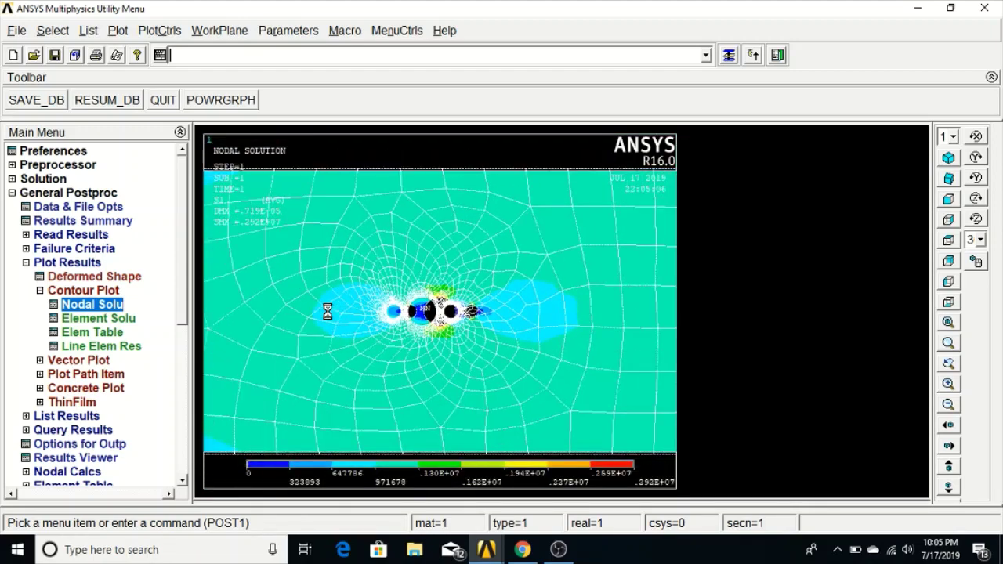
pyautogui.scroll(-4, 327, 311)
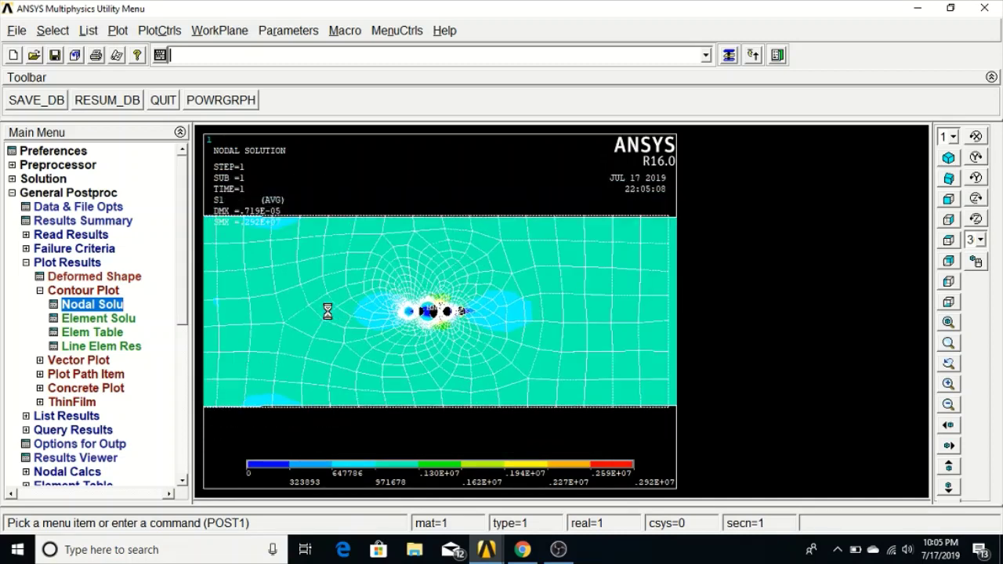
pyautogui.scroll(-3, 328, 311)
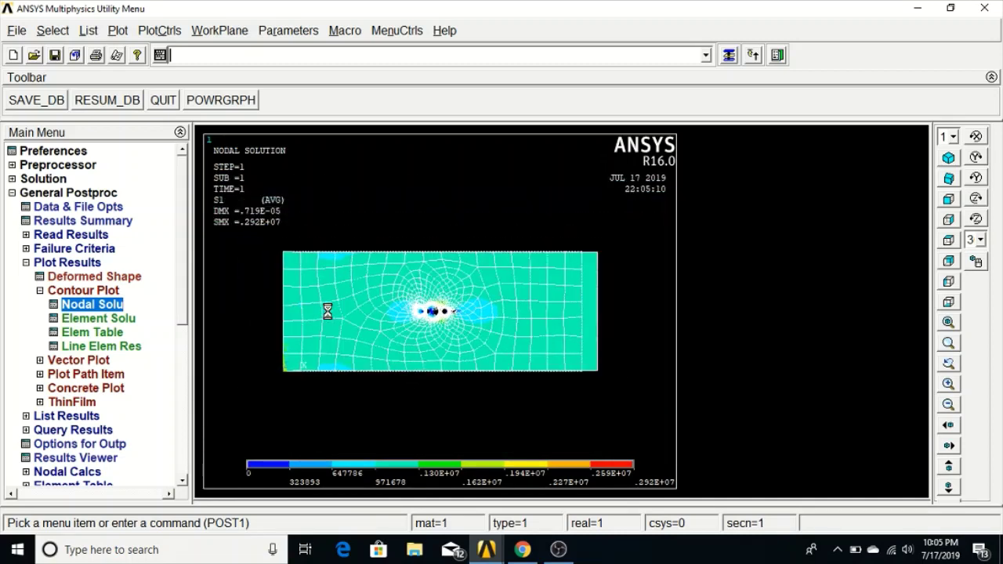
pyautogui.scroll(3, 327, 311)
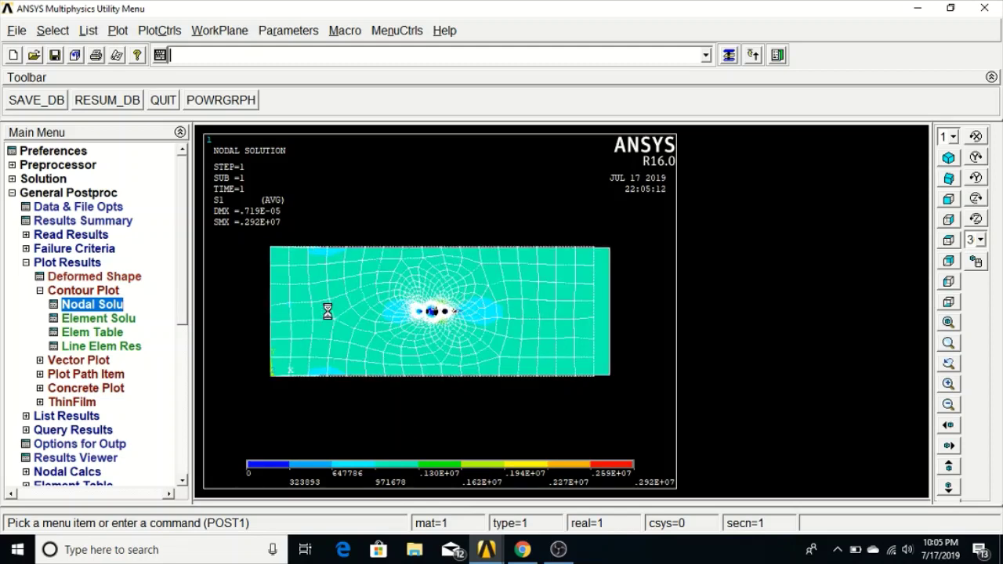
pyautogui.scroll(2, 327, 311)
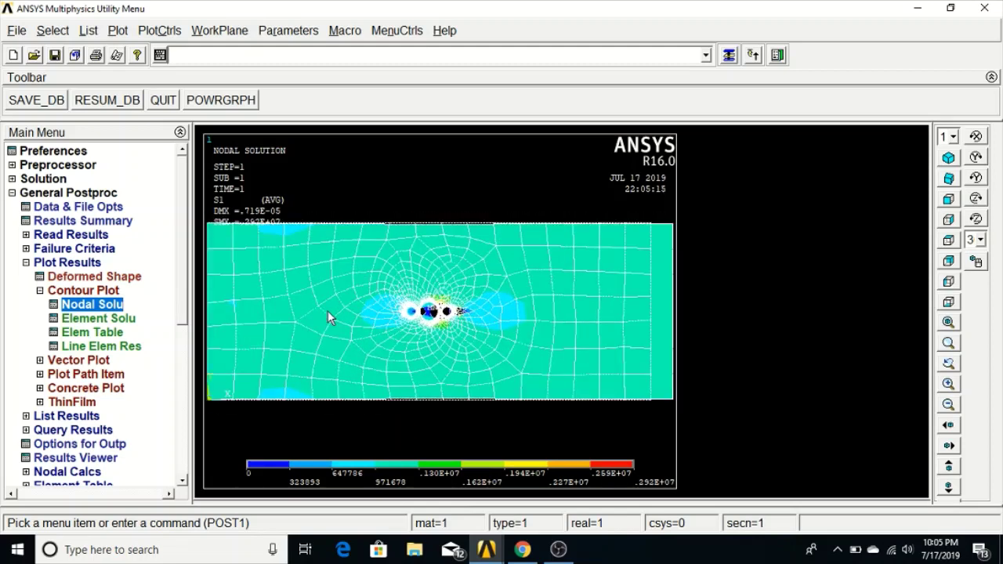
# Draw a predefined vector plot of translation U displacement across the plate
pyautogui.click(44, 290)
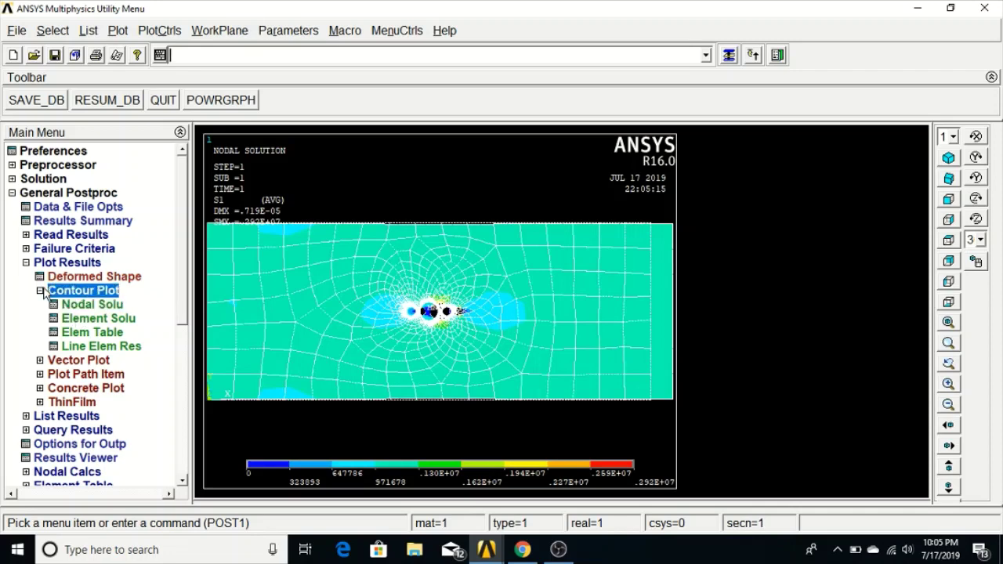
pyautogui.click(41, 290)
pyautogui.click(45, 304)
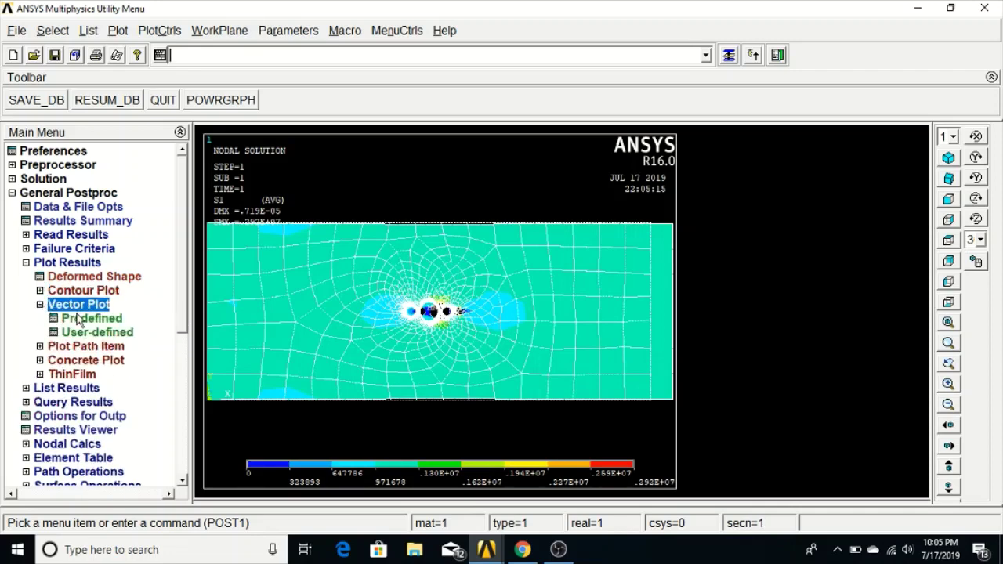
pyautogui.click(78, 318)
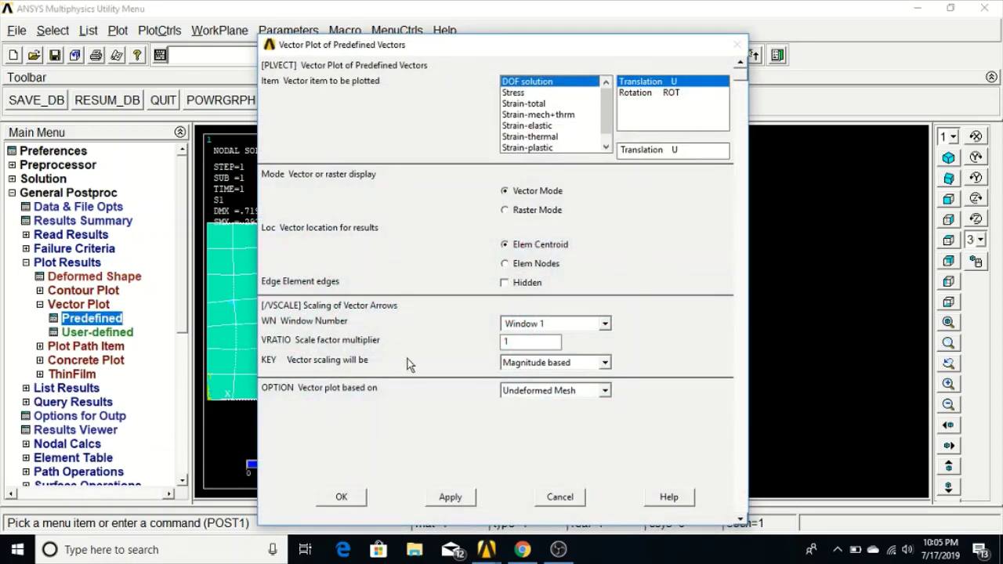
pyautogui.click(333, 497)
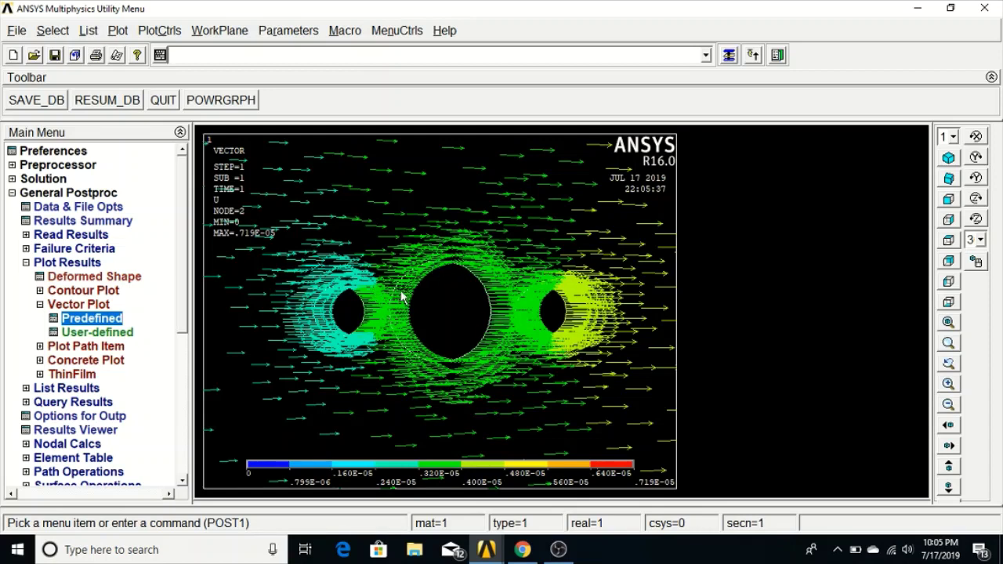
pyautogui.click(55, 291)
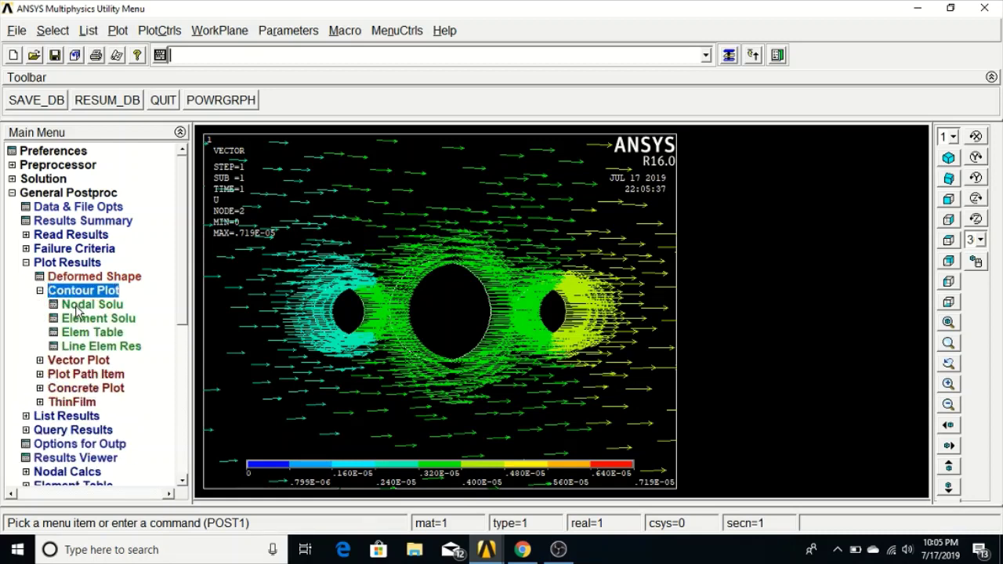
# Choose DOF Solution X-Component of displacement for a nodal solution contour
pyautogui.click(80, 304)
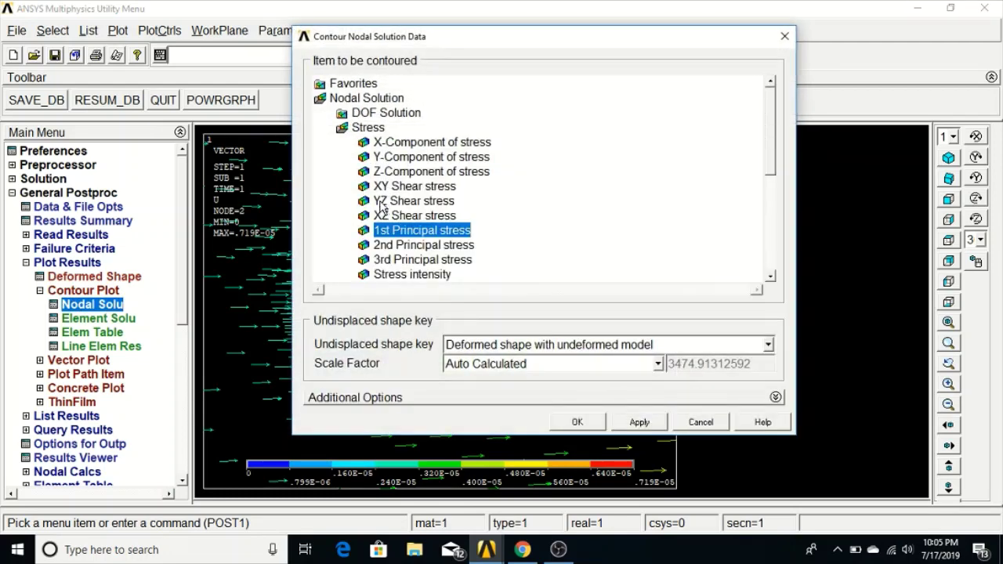
pyautogui.click(356, 115)
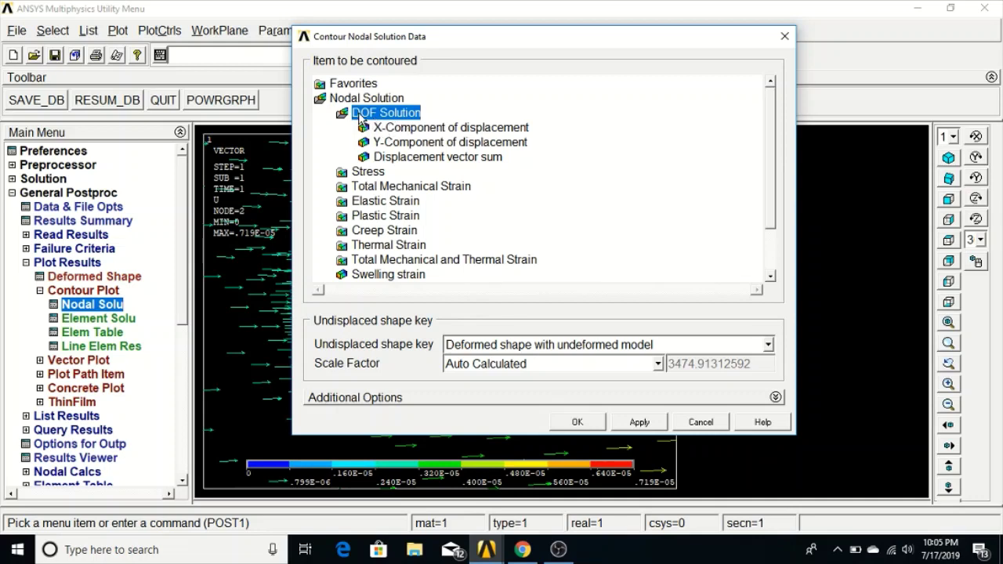
pyautogui.click(429, 130)
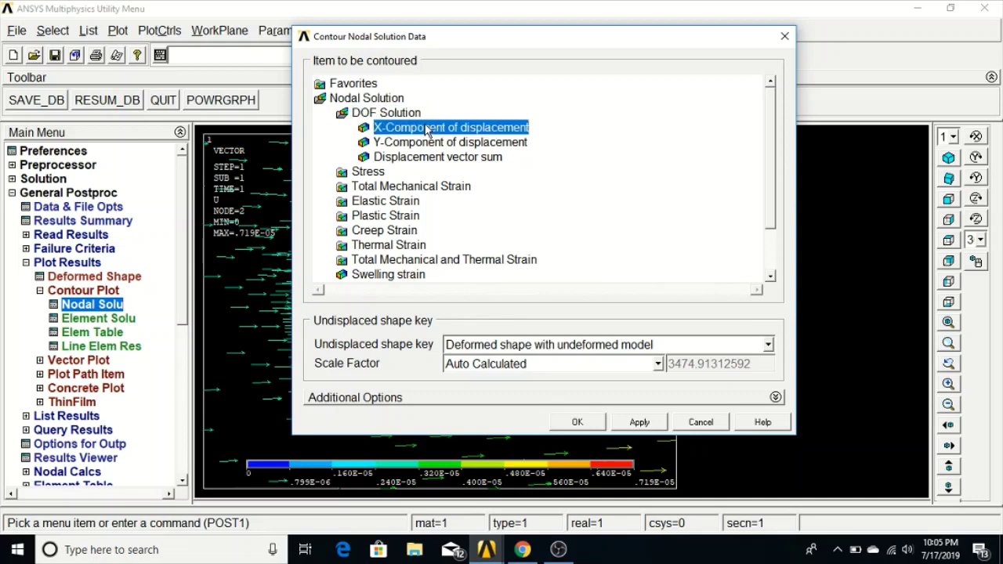
# Show the UX contour as deformed shape with undeformed model, applying then accepting
pyautogui.click(658, 351)
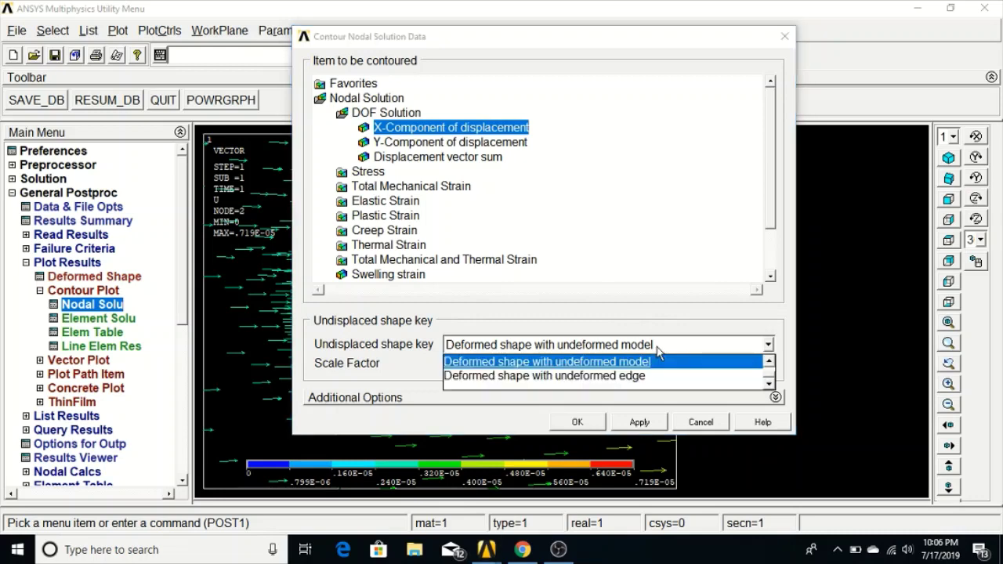
pyautogui.click(569, 364)
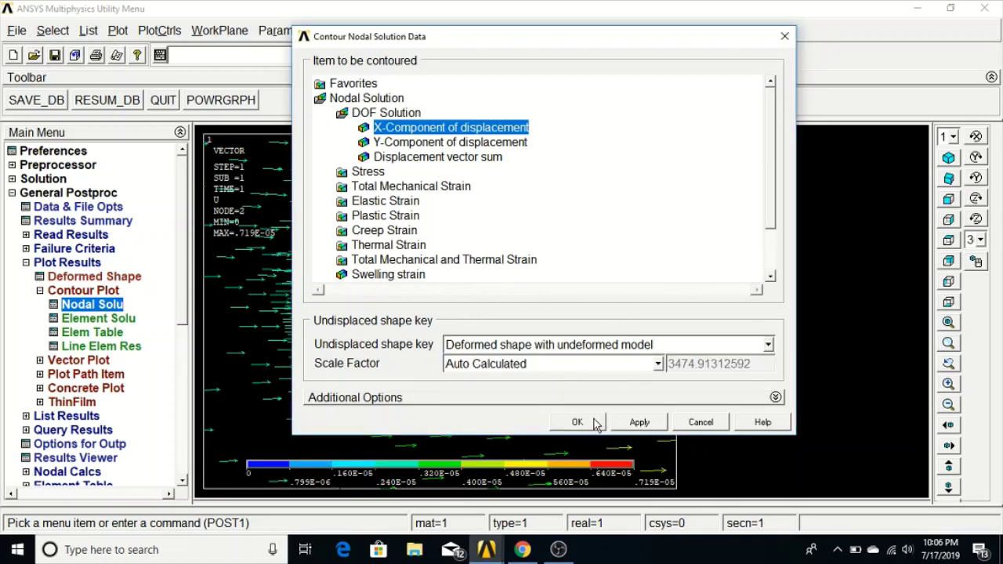
pyautogui.click(636, 421)
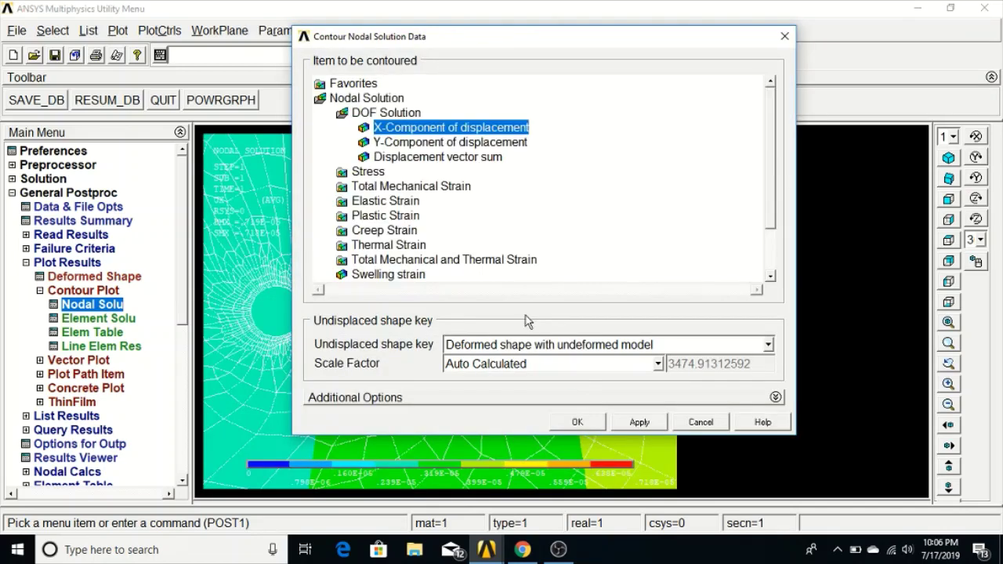
pyautogui.click(577, 422)
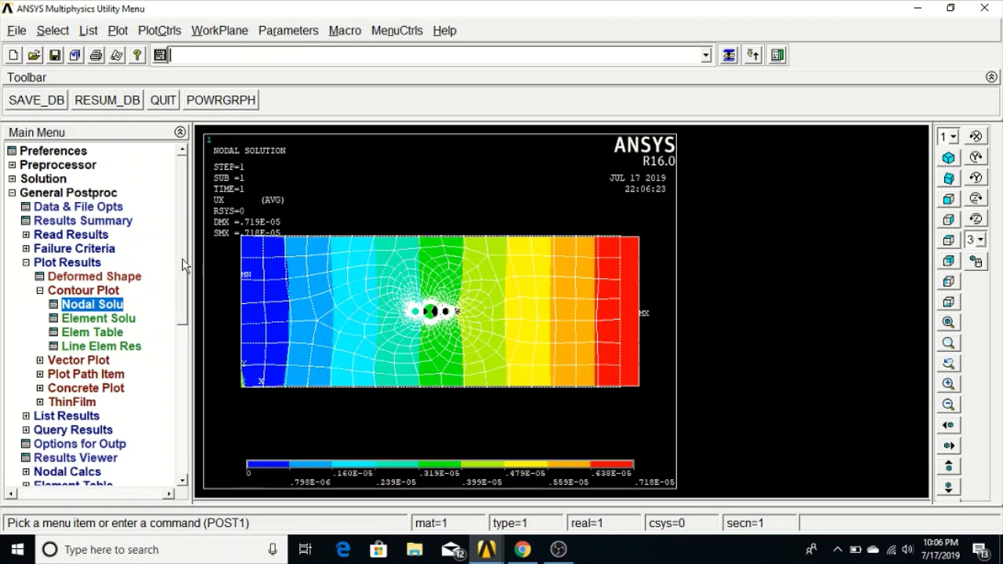
pyautogui.scroll(-2, 183, 267)
pyautogui.scroll(2, 181, 235)
pyautogui.scroll(-2, 178, 211)
pyautogui.scroll(2, 186, 178)
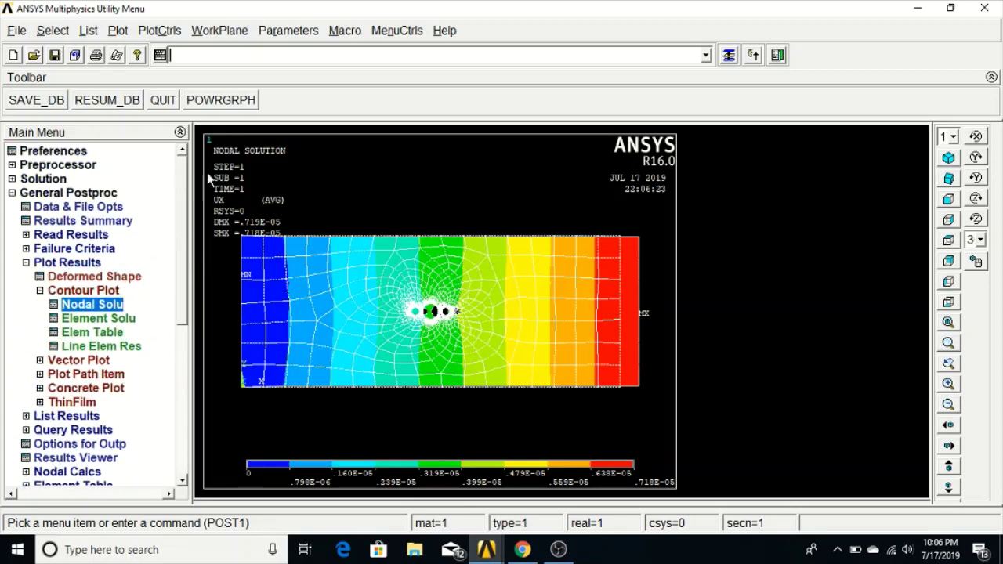